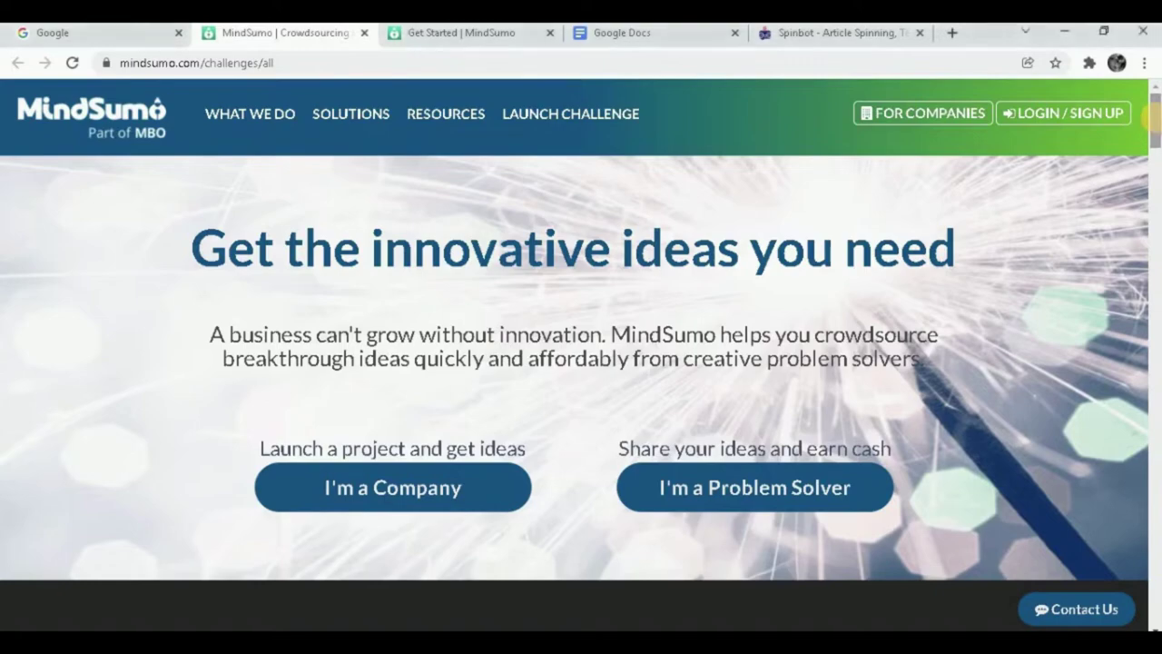
# - Look through the MindSumo challenges page, checking the featured brands and the listed challenges with their deadlines and rewards
pyautogui.moveTo(1157, 132); pyautogui.dragTo(1157, 159)
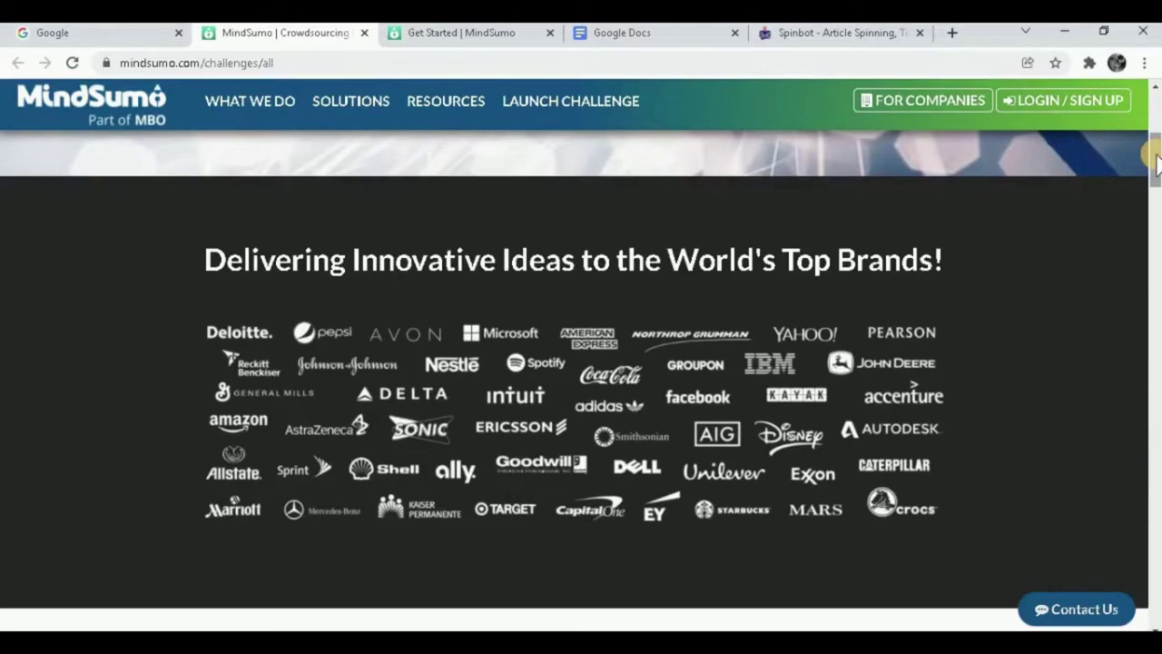
pyautogui.moveTo(1157, 159); pyautogui.dragTo(1155, 221)
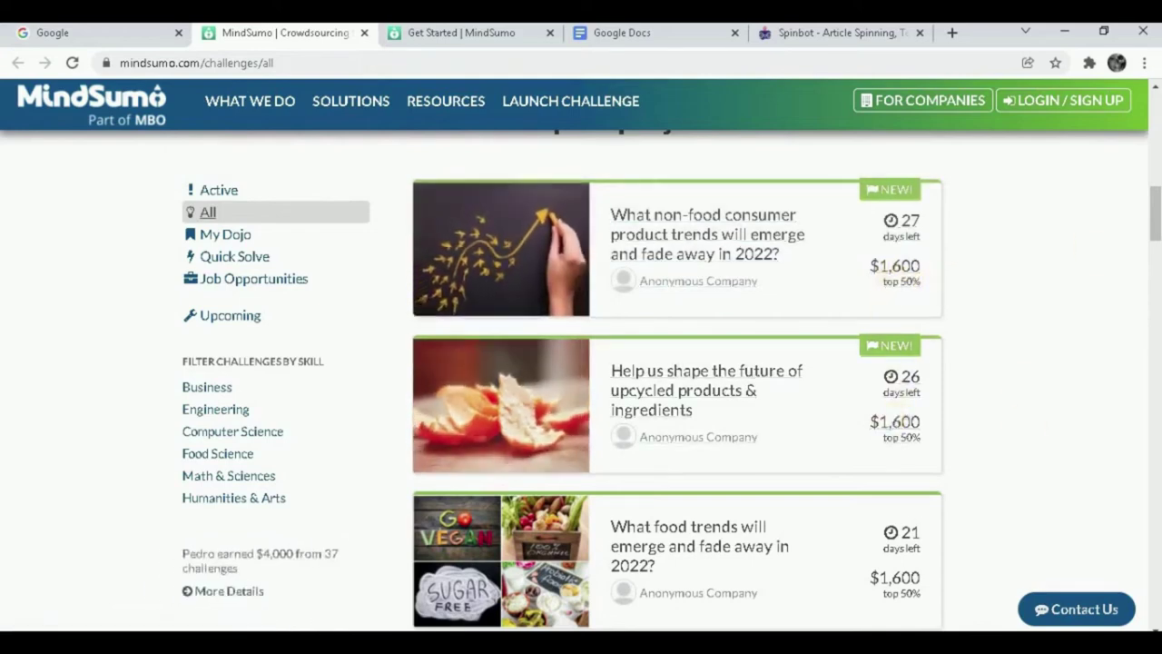
pyautogui.scroll(-4, 1158, 247)
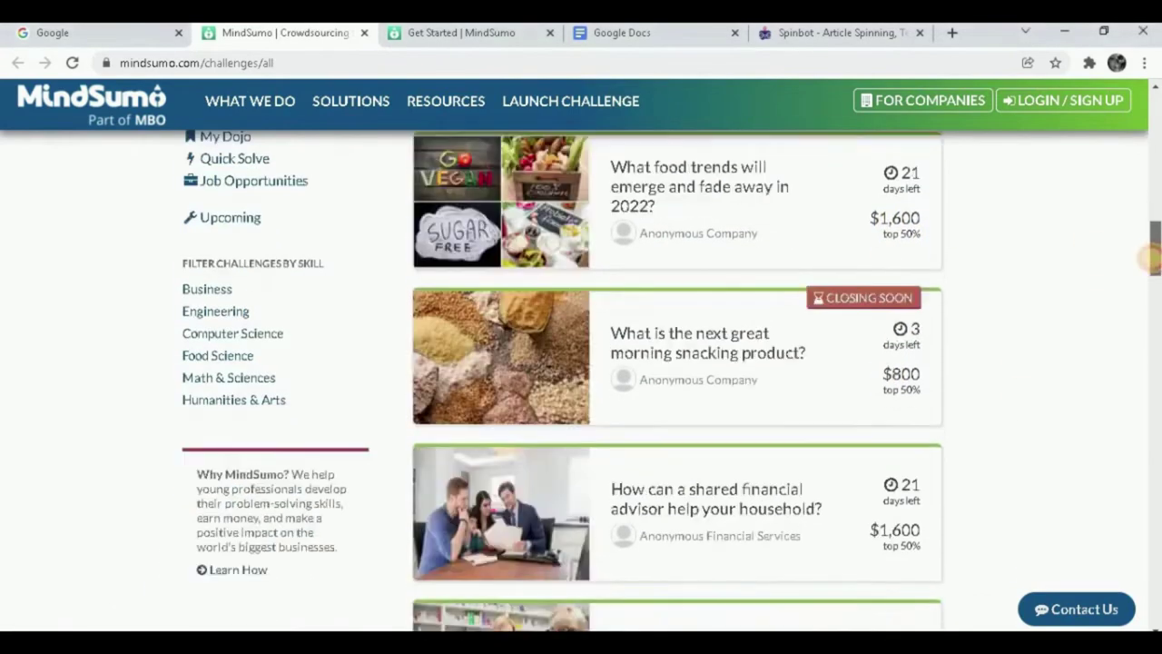
pyautogui.scroll(-1, 1155, 264)
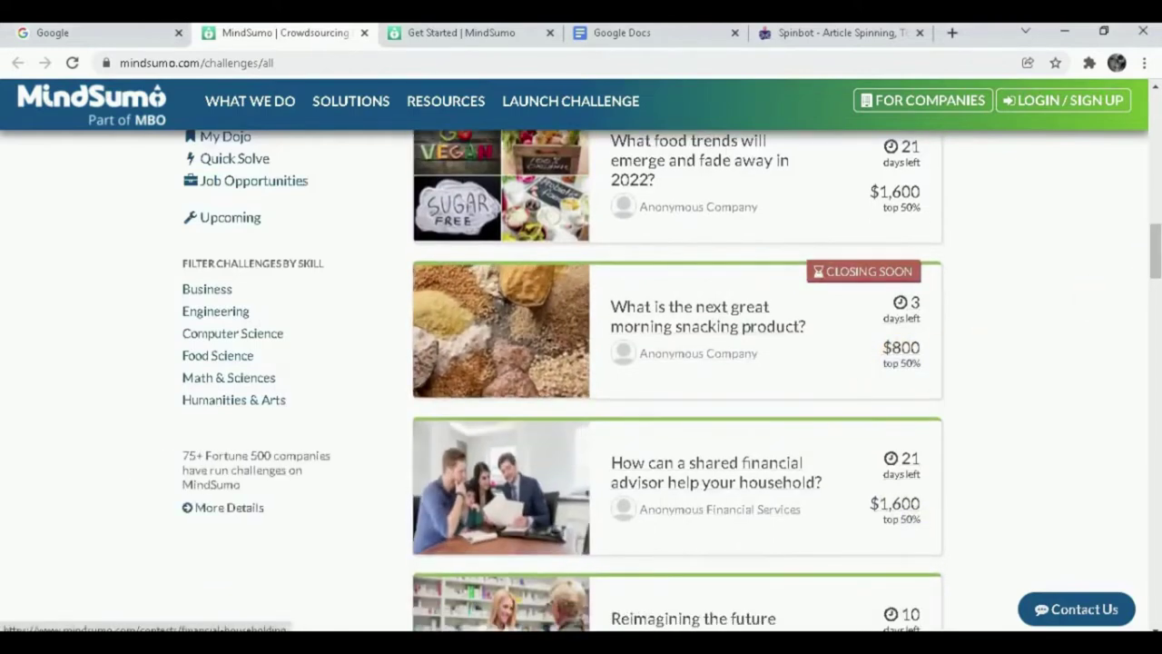
pyautogui.press('Home')
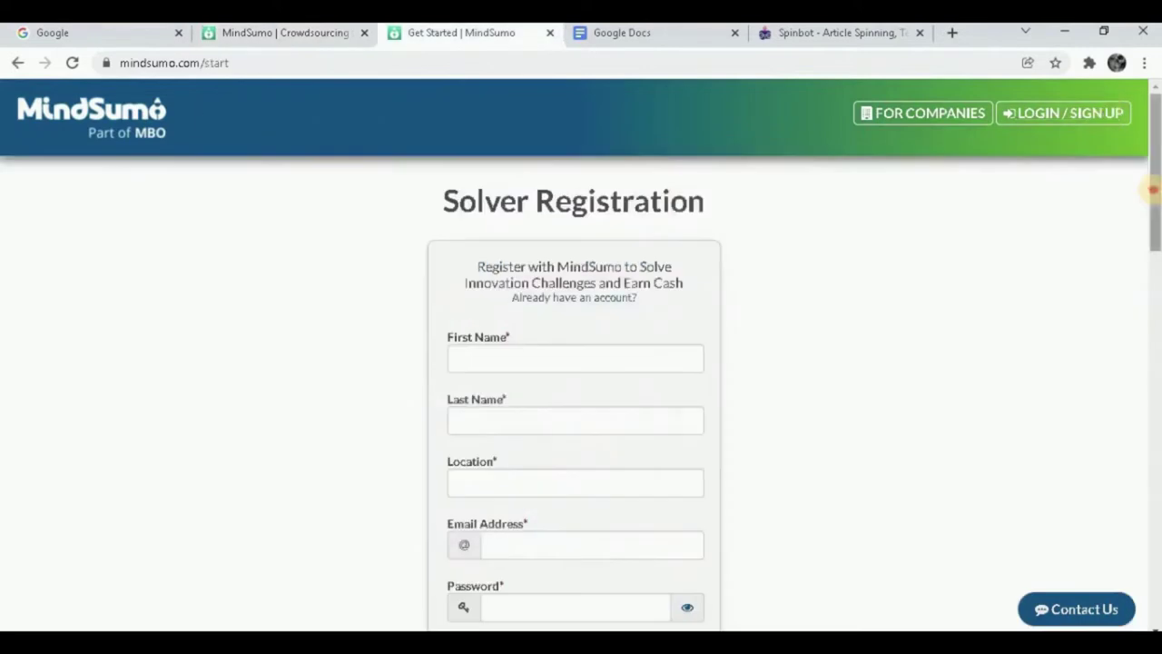
# - Review the Solver Registration form's required account fields and set the gender to Male
pyautogui.scroll(-2, 1154, 233)
pyautogui.scroll(1, 1155, 222)
pyautogui.moveTo(1156, 220)
pyautogui.mouseDown()
pyautogui.moveTo(1152, 192)
pyautogui.moveTo(1145, 216)
pyautogui.mouseUp()
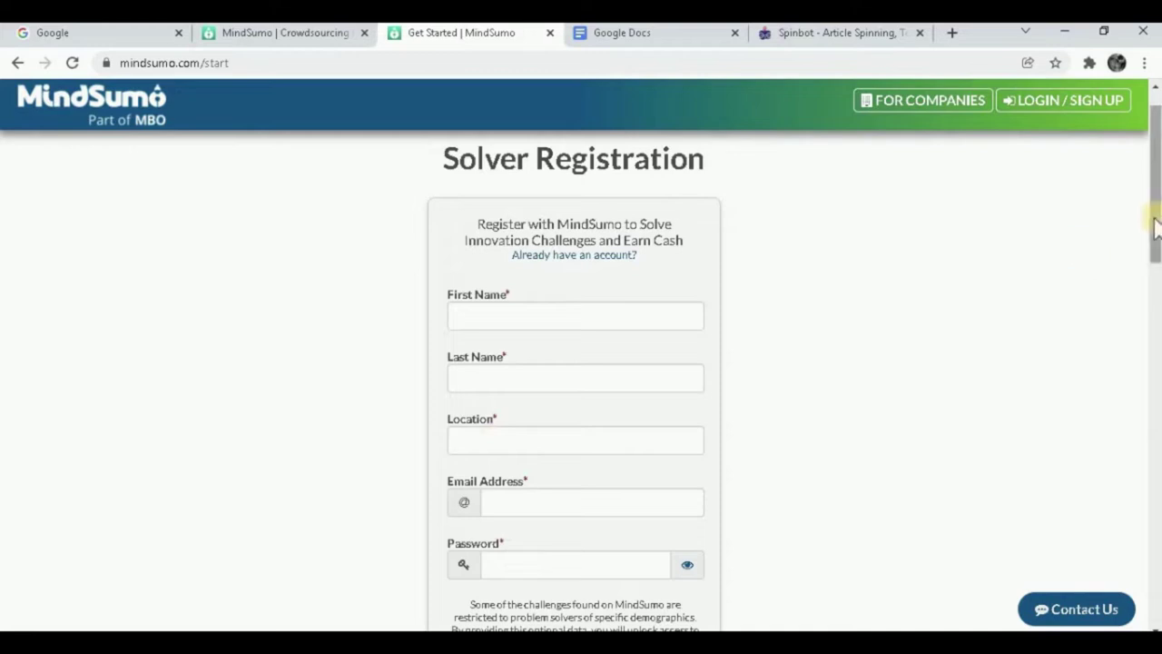
pyautogui.scroll(-1, 1153, 227)
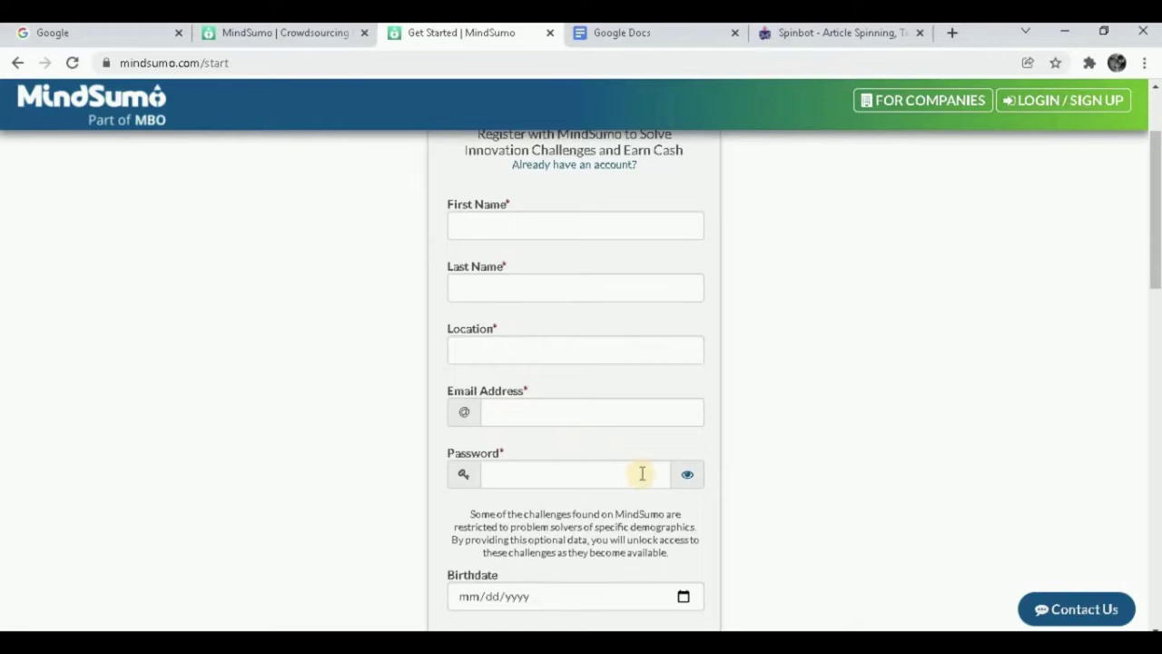
pyautogui.moveTo(1154, 268); pyautogui.dragTo(1146, 334)
pyautogui.scroll(-1, 1142, 332)
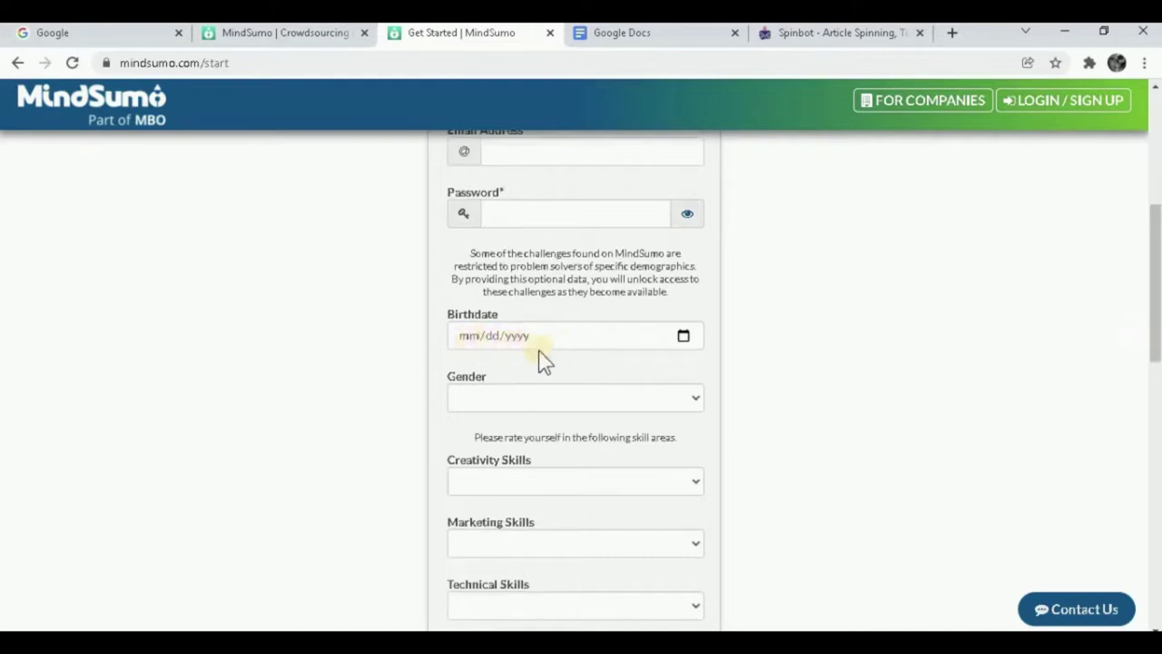
pyautogui.click(636, 400)
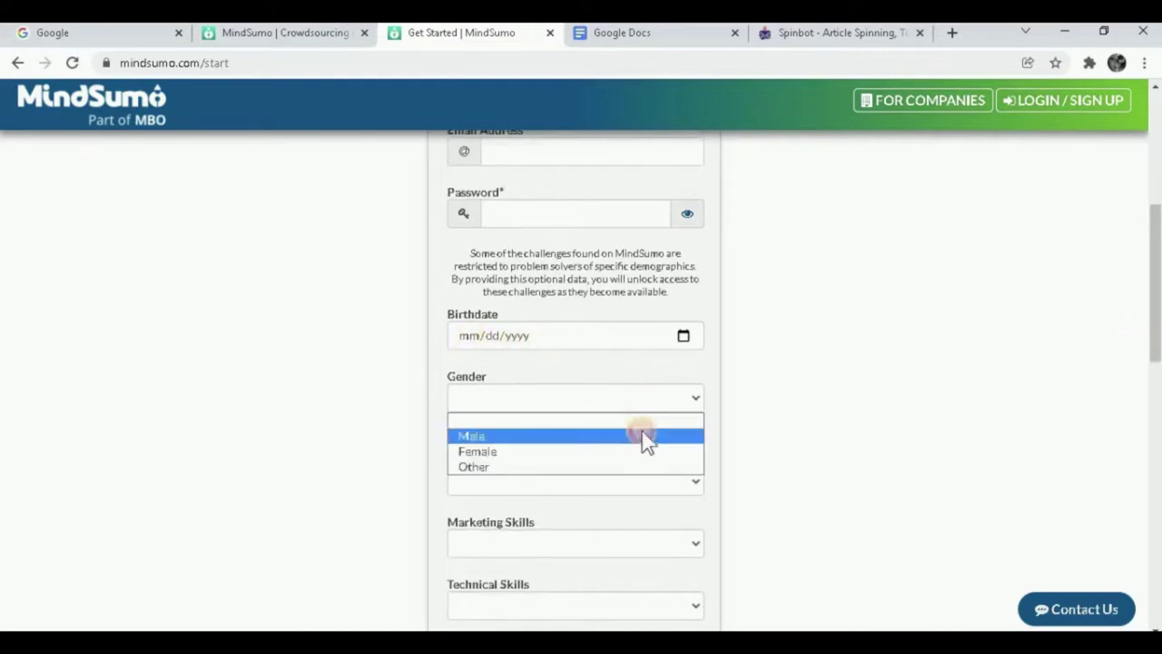
pyautogui.click(646, 439)
pyautogui.scroll(-2, 683, 366)
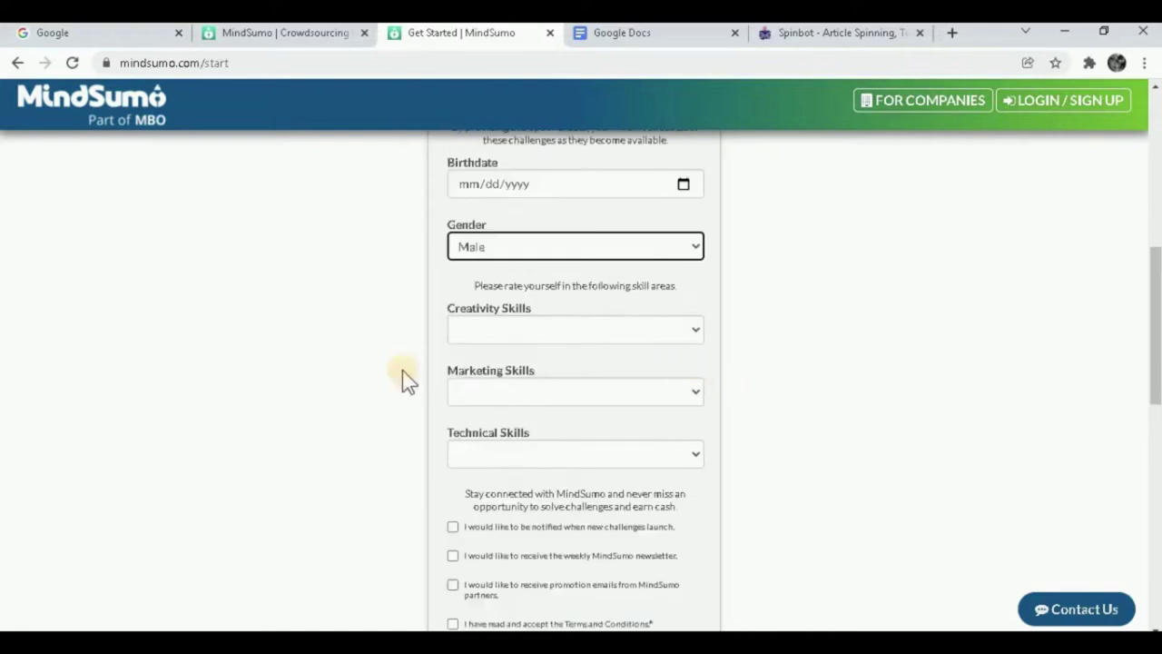
# - Rate the creativity, marketing and technical skills each as Average Proficiency in the registration form
pyautogui.click(541, 343)
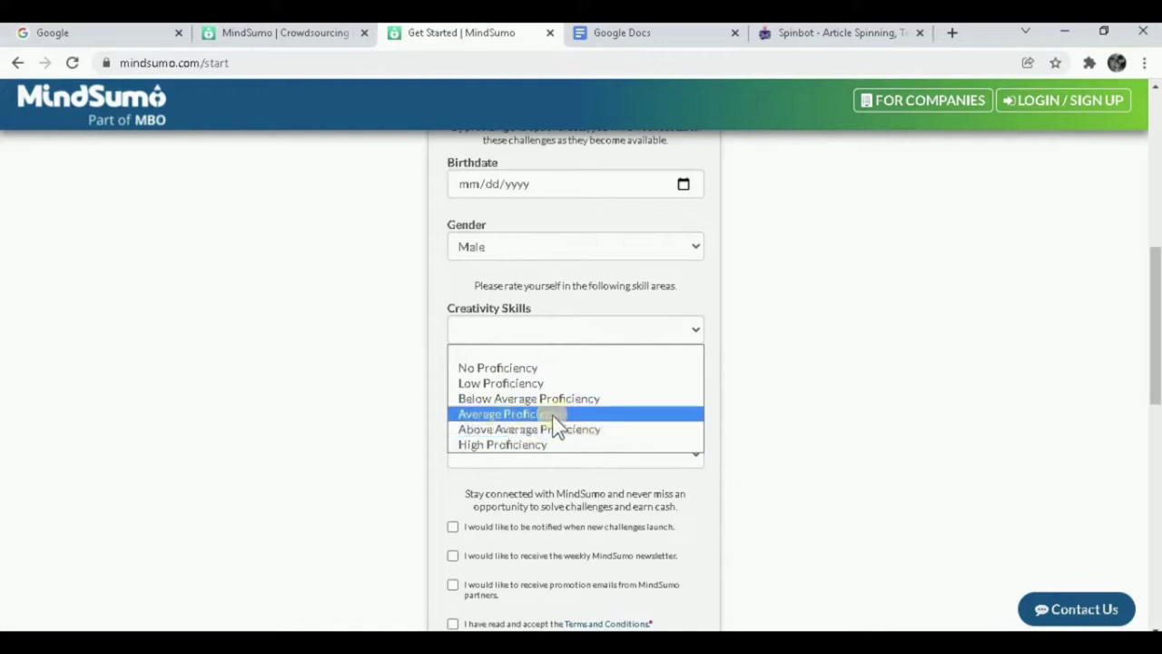
pyautogui.click(590, 413)
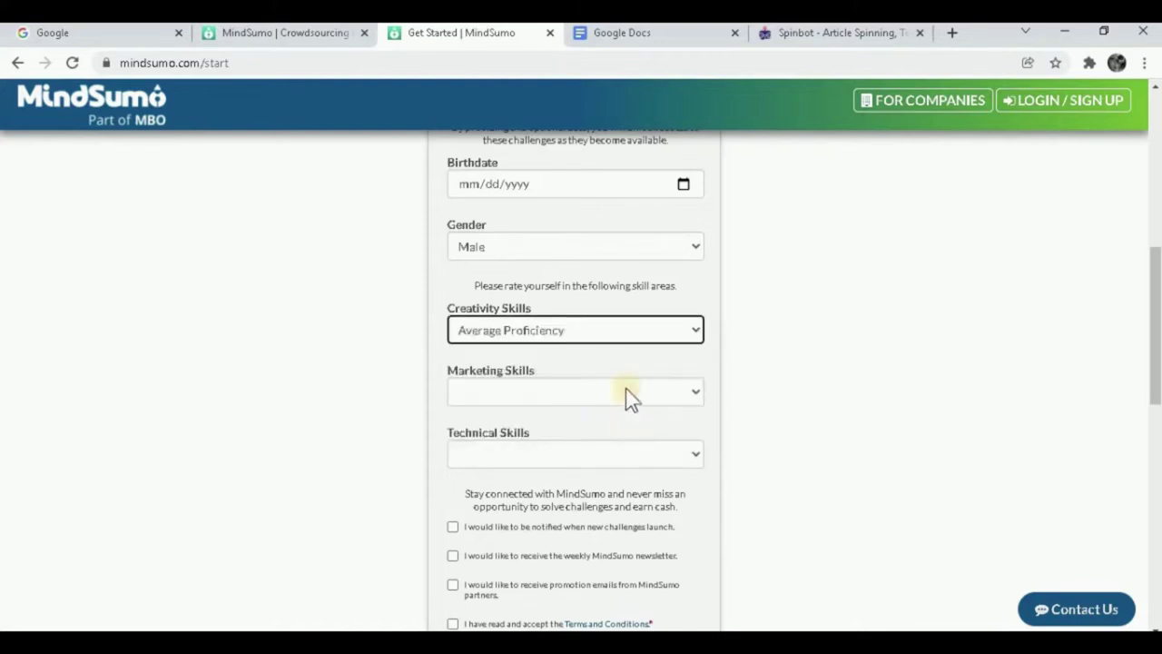
pyautogui.click(619, 390)
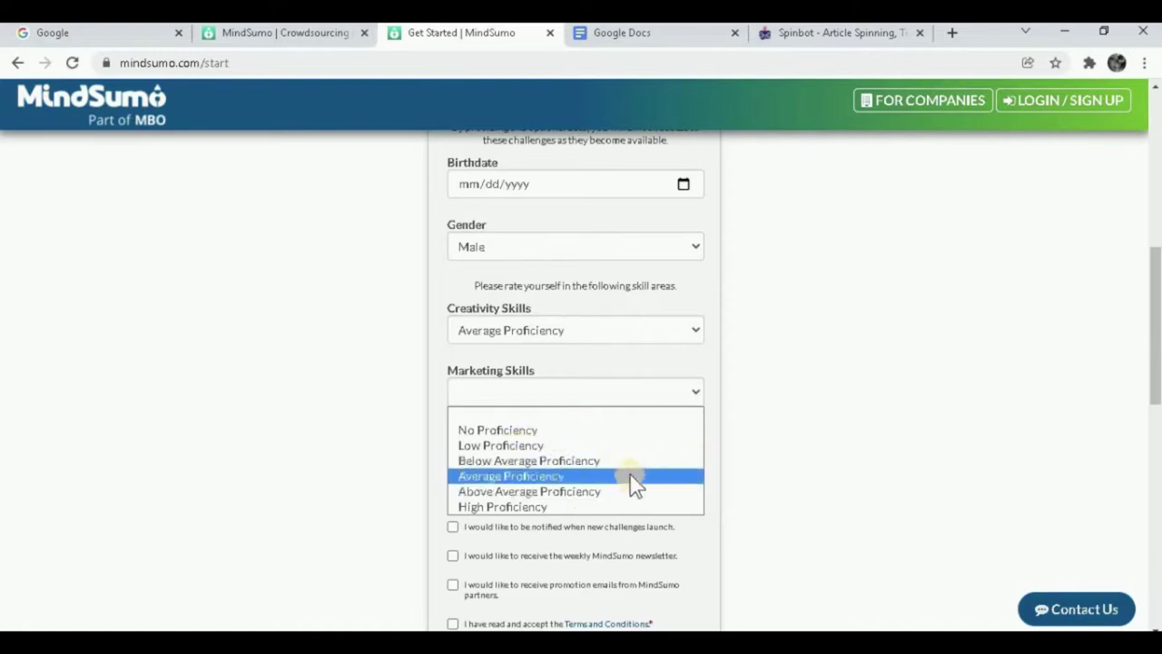
pyautogui.click(561, 477)
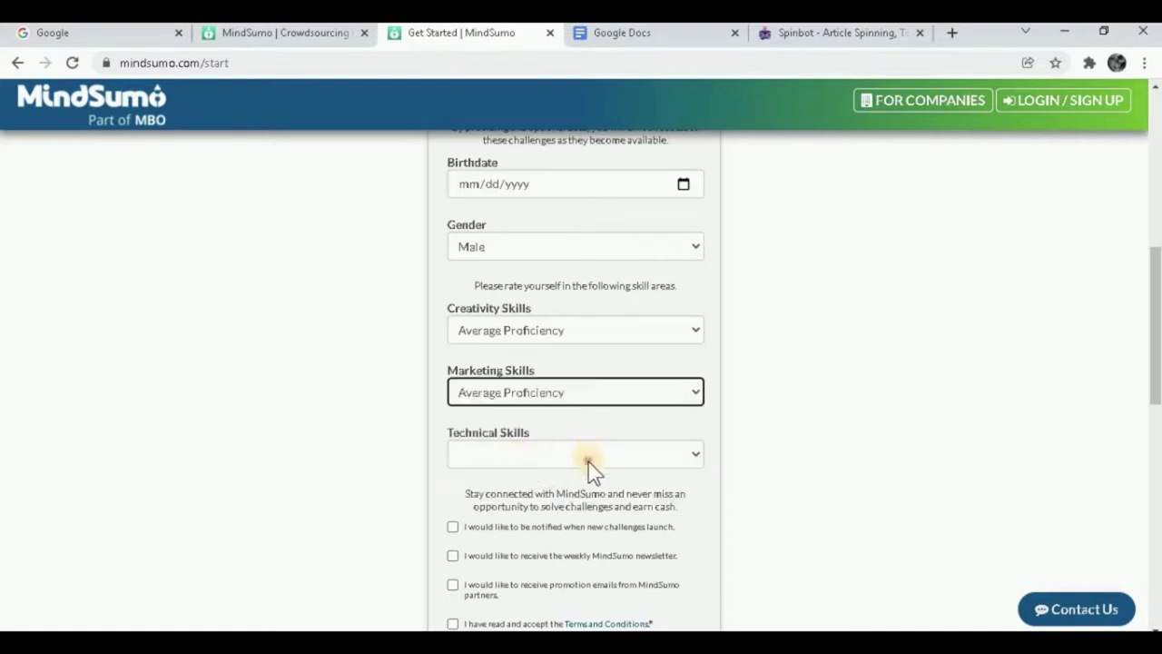
pyautogui.click(589, 456)
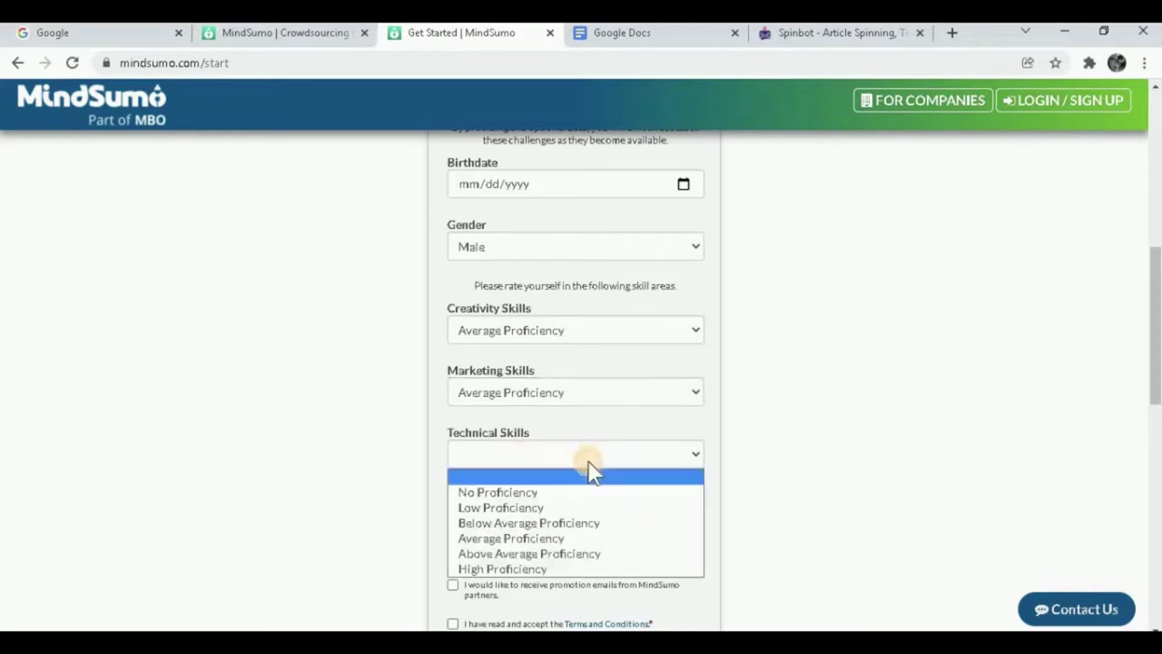
pyautogui.click(588, 539)
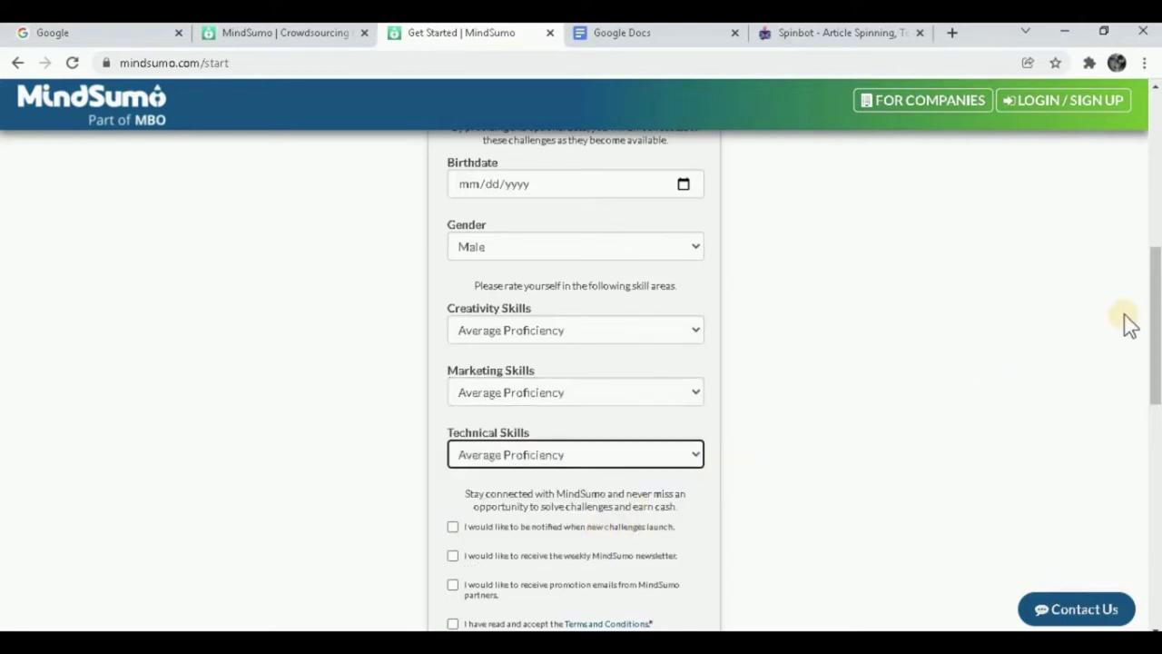
# - Accept the Terms and Conditions and the Privacy Policy in the registration form
pyautogui.scroll(-2, 999, 363)
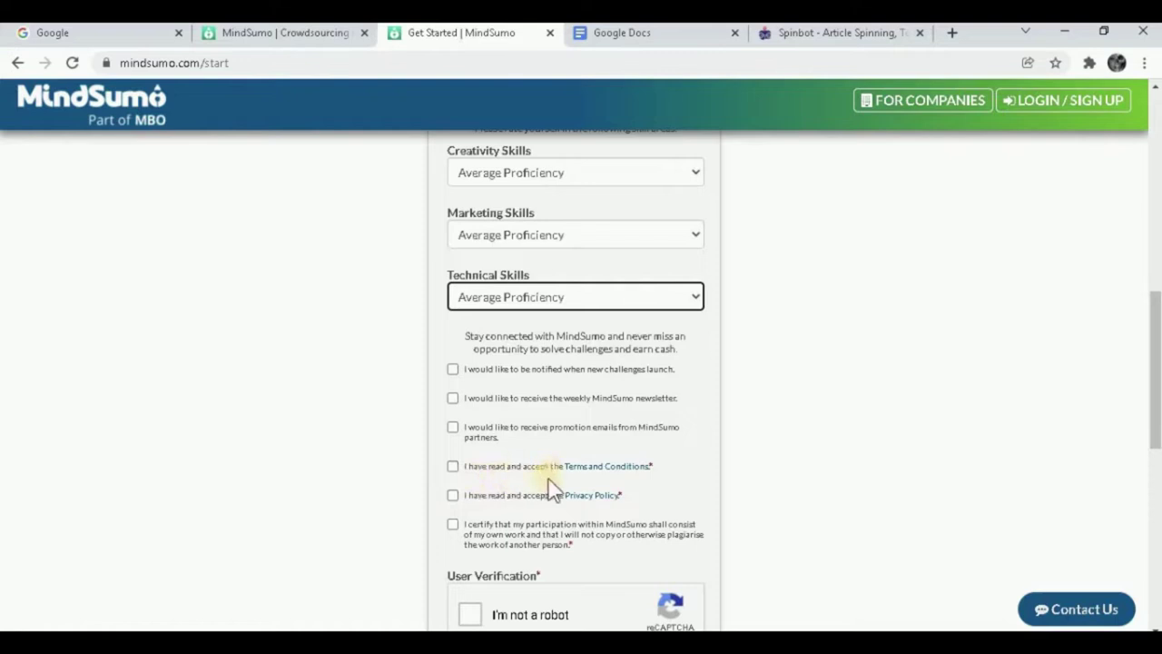
pyautogui.click(453, 467)
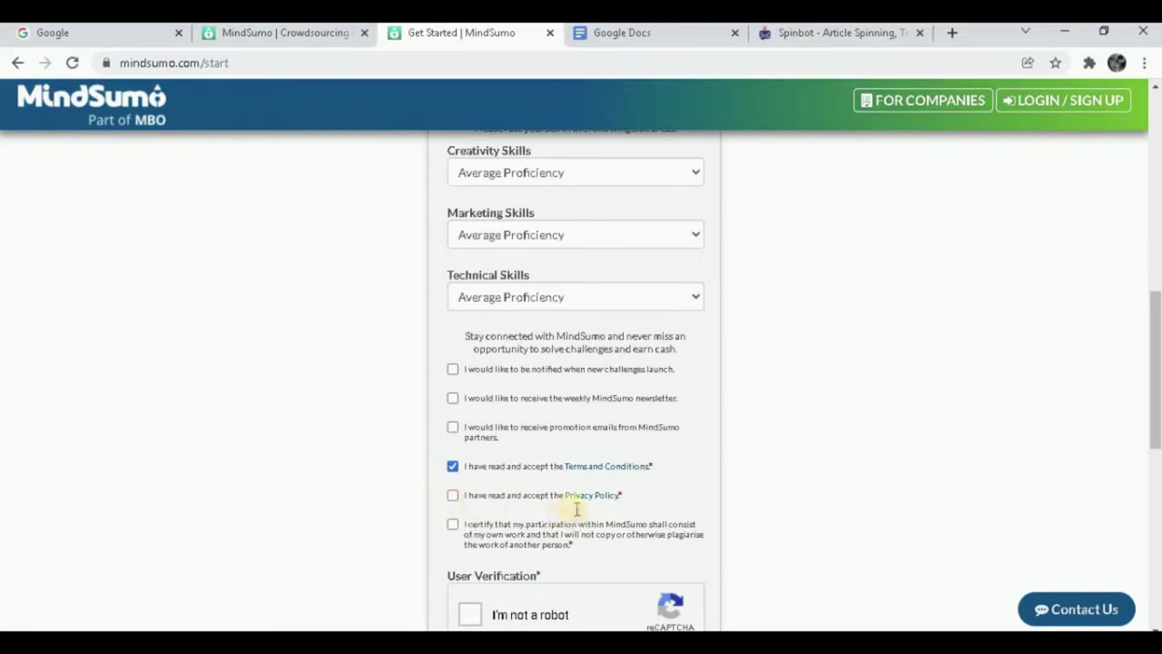
pyautogui.click(451, 496)
# - Try to complete the "I'm not a robot" verification and submit the solver sign-up form
pyautogui.scroll(-2, 564, 435)
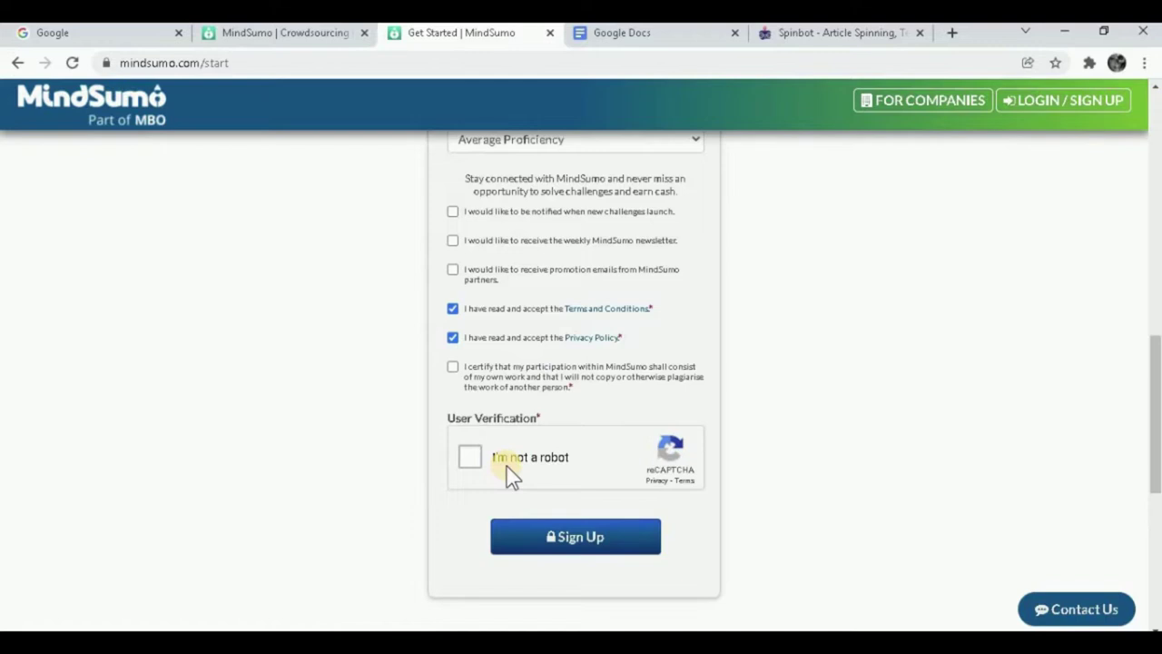
pyautogui.click(507, 470)
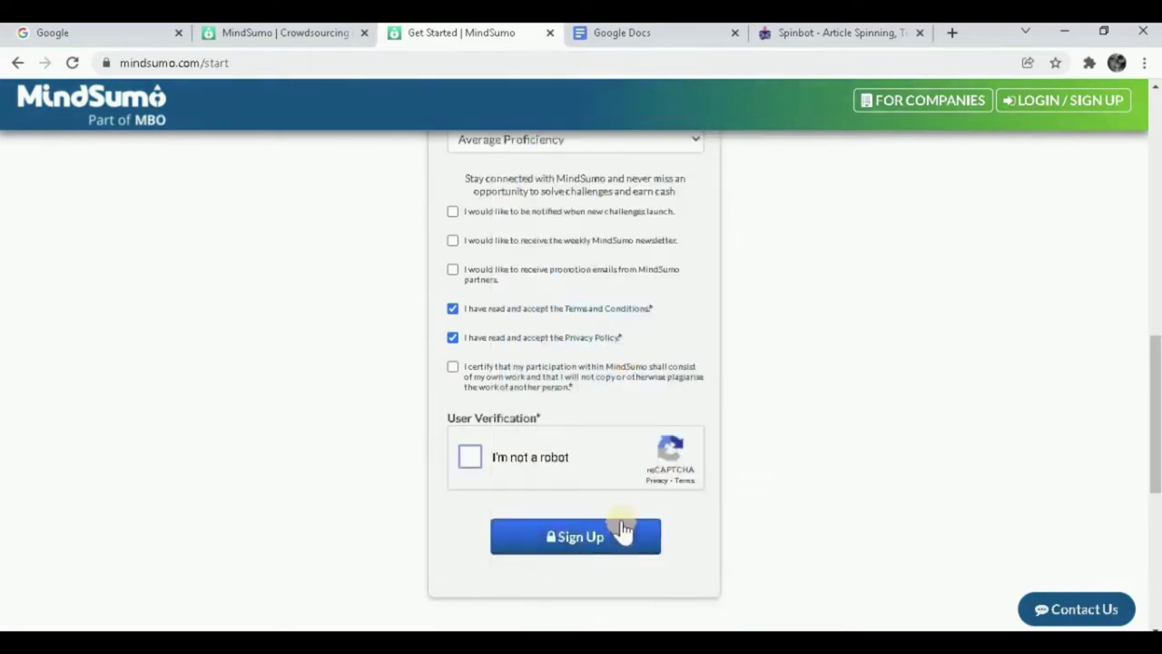
pyautogui.click(617, 535)
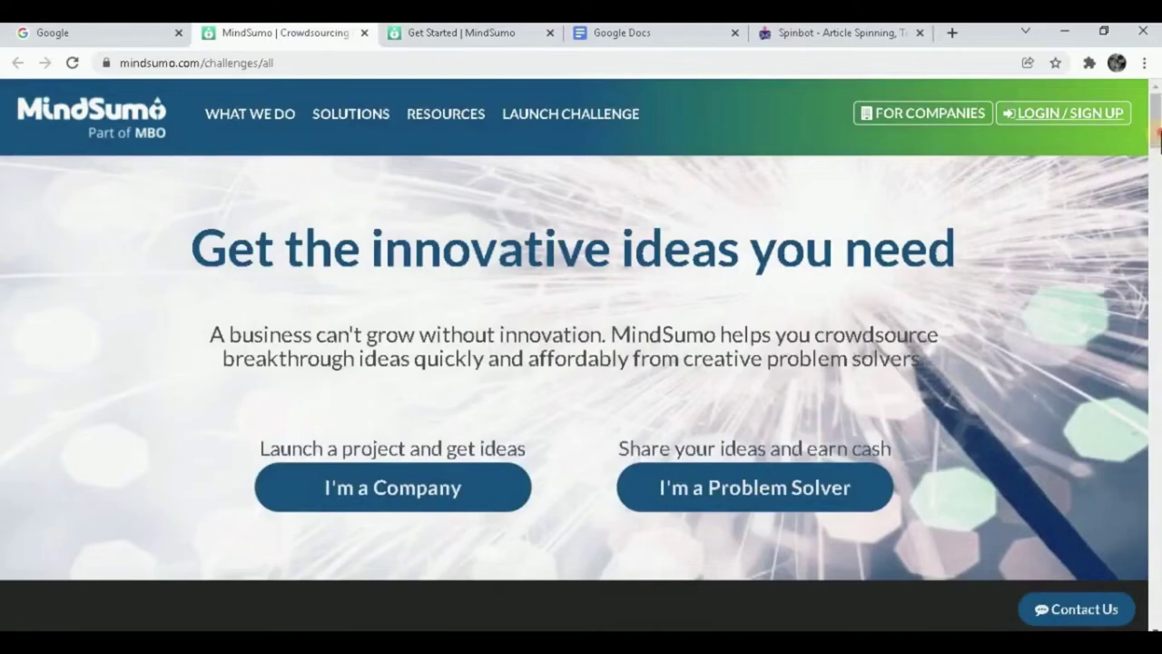
# - Filter the MindSumo challenges by Computer Science and open Bayer's challenge "How can AI technology help us write right?"
pyautogui.moveTo(1155, 131); pyautogui.dragTo(1152, 224)
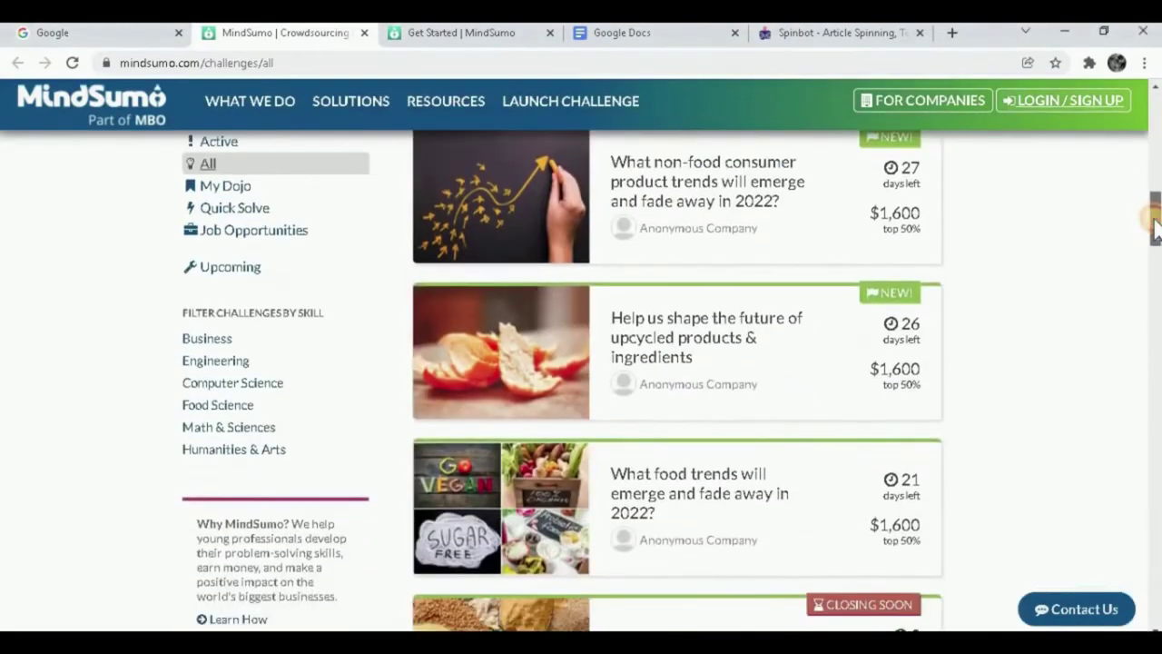
pyautogui.click(252, 382)
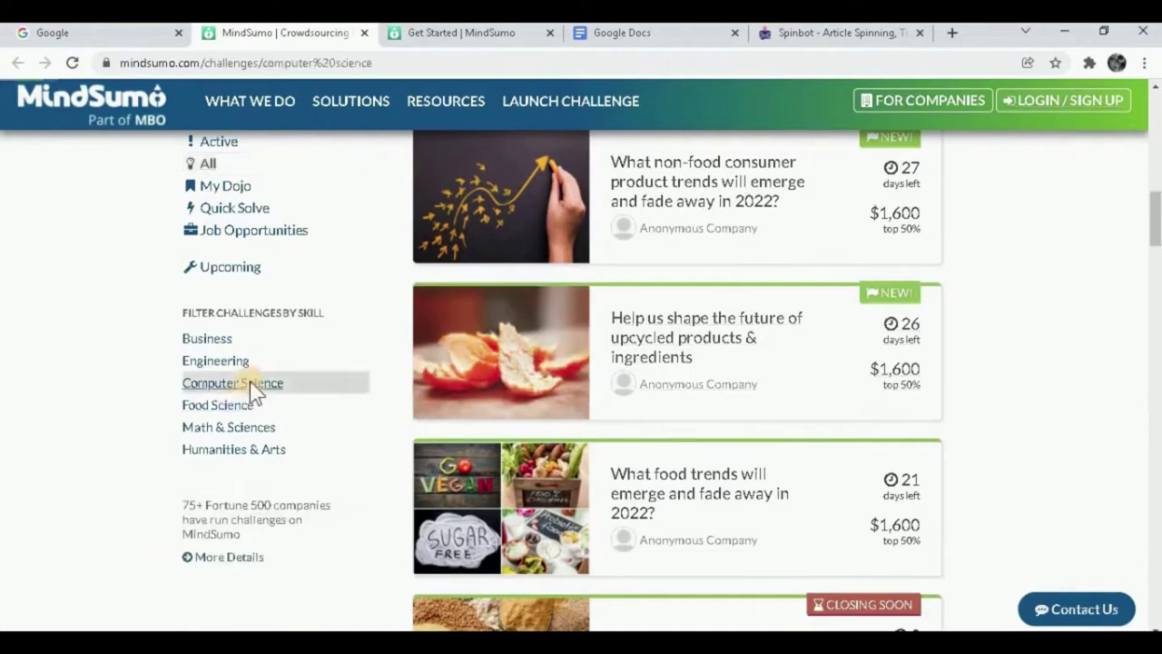
pyautogui.moveTo(1153, 229); pyautogui.dragTo(1110, 446)
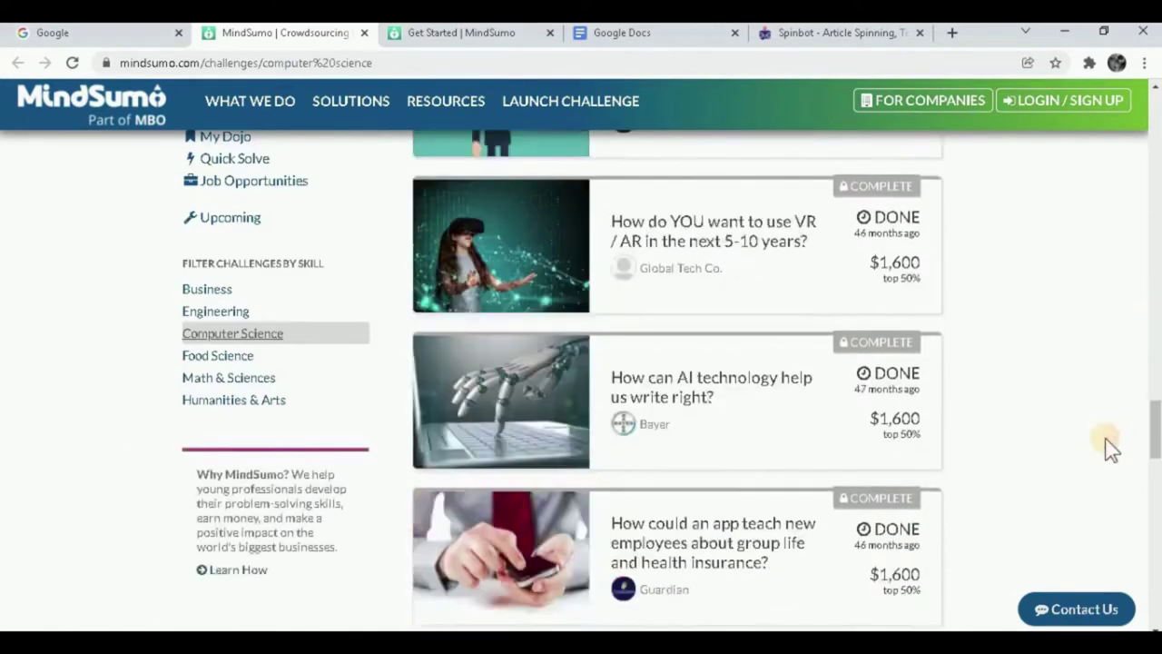
pyautogui.click(730, 388)
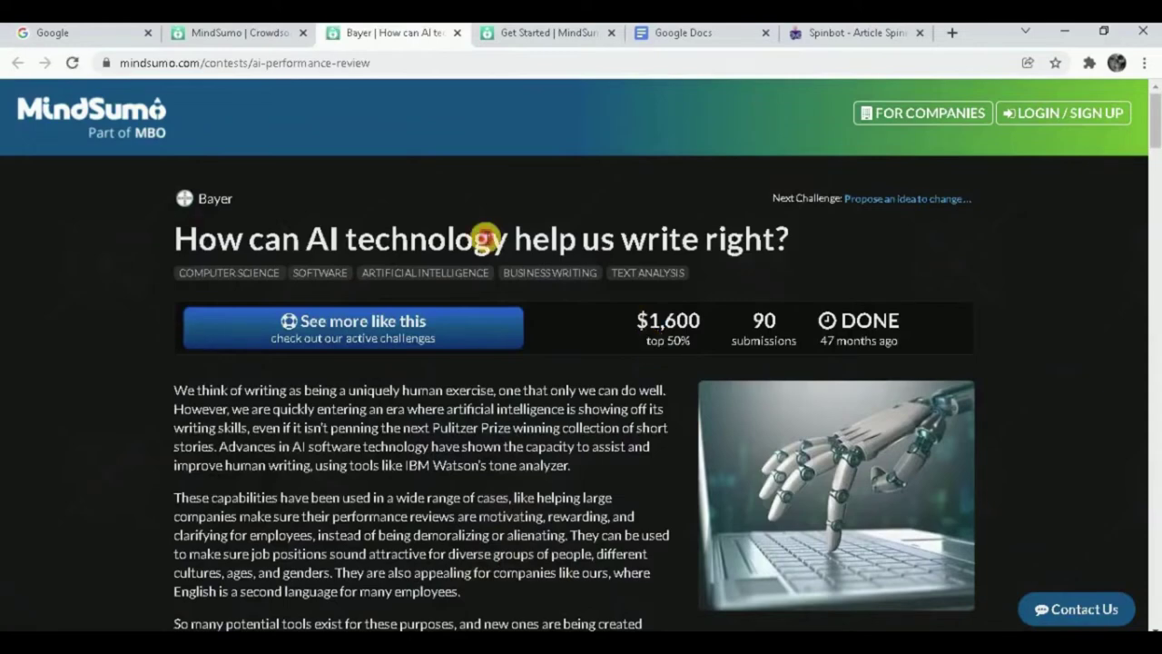
# - Copy the challenge's title and search Google for "How can AI technology help us write right?"
pyautogui.doubleClick(486, 236)
pyautogui.click(486, 236)
pyautogui.hotkey('ctrl', 'c')
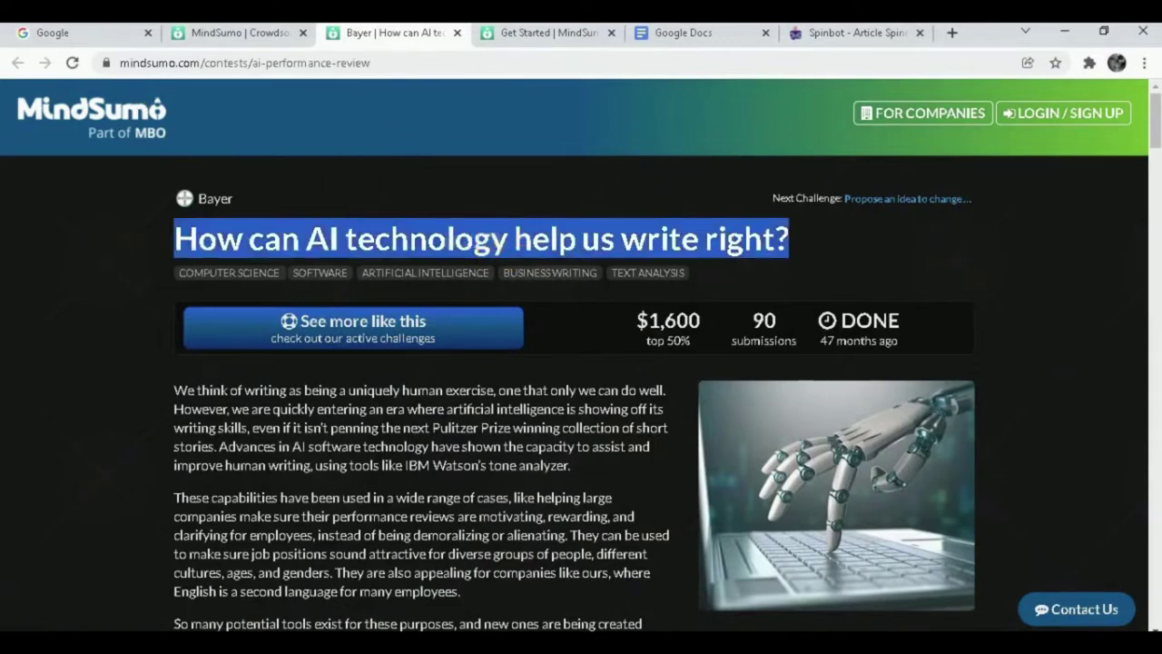
pyautogui.click(56, 31)
pyautogui.click(503, 300)
pyautogui.hotkey('ctrl', 'v')
pyautogui.press('Return')
# - Open the Quora result "How can AI technology help us write?", expand the answer on 10 benefits of Artificial Intelligence and copy its full text
pyautogui.moveTo(1153, 162); pyautogui.dragTo(1151, 251)
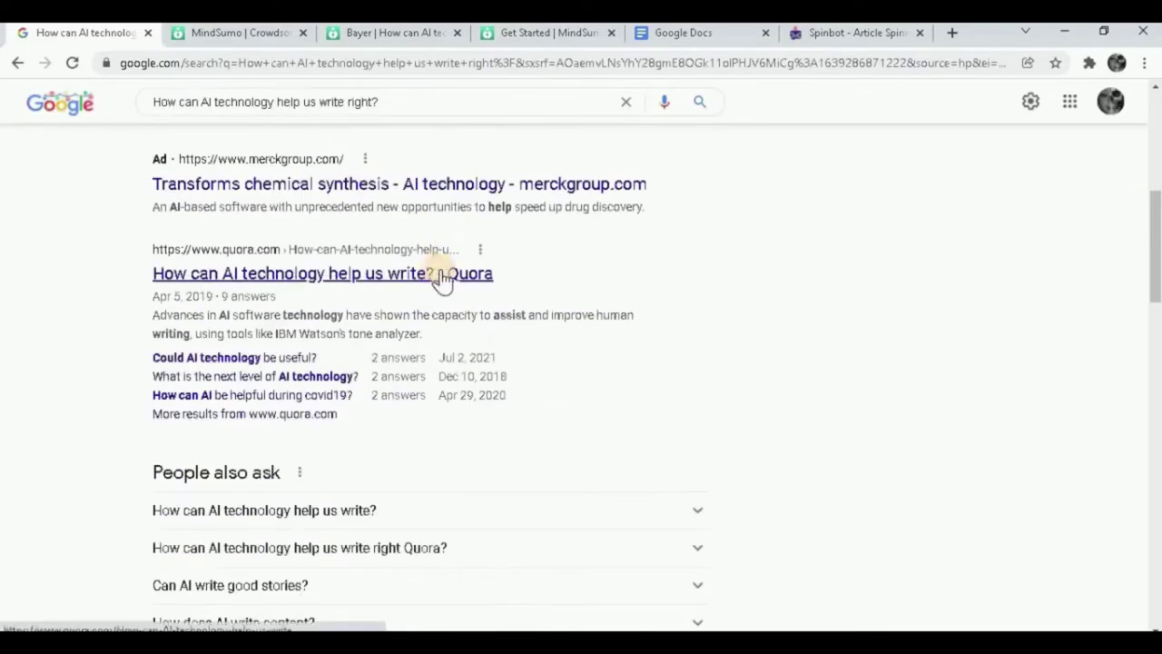
pyautogui.moveTo(1149, 272); pyautogui.dragTo(1154, 490)
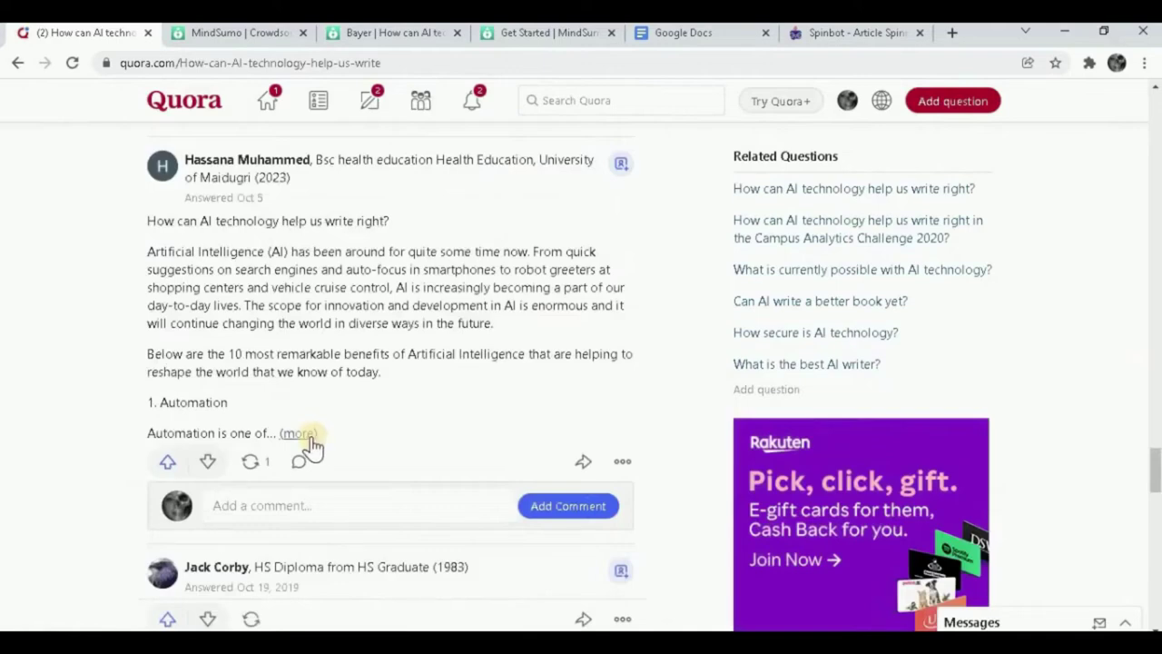
pyautogui.click(307, 435)
pyautogui.moveTo(147, 218); pyautogui.dragTo(489, 366)
pyautogui.hotkey('ctrl', 'c')
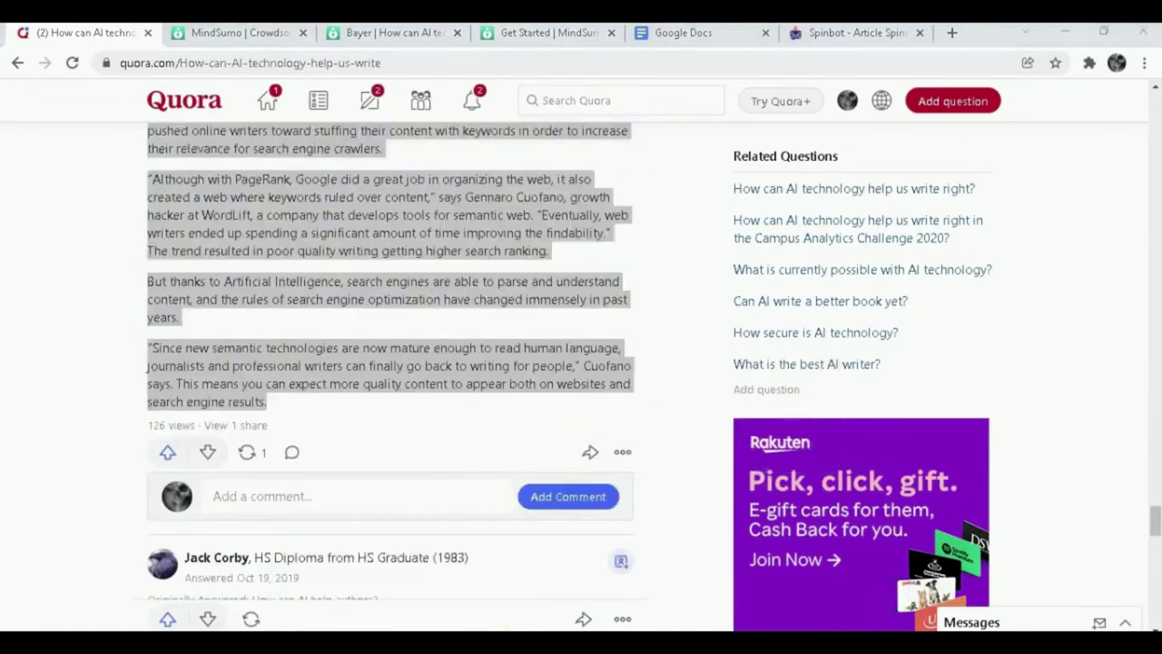
# - Switch to Google Docs, create a blank document and paste the copied Quora answer into it
pyautogui.click(683, 32)
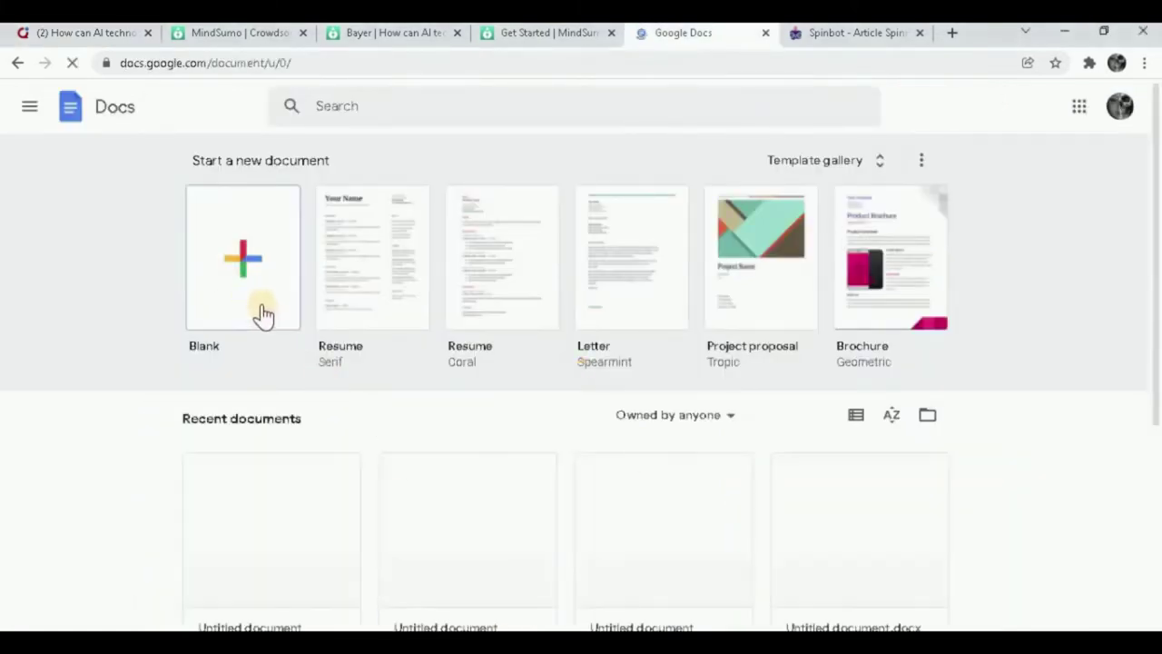
pyautogui.click(264, 312)
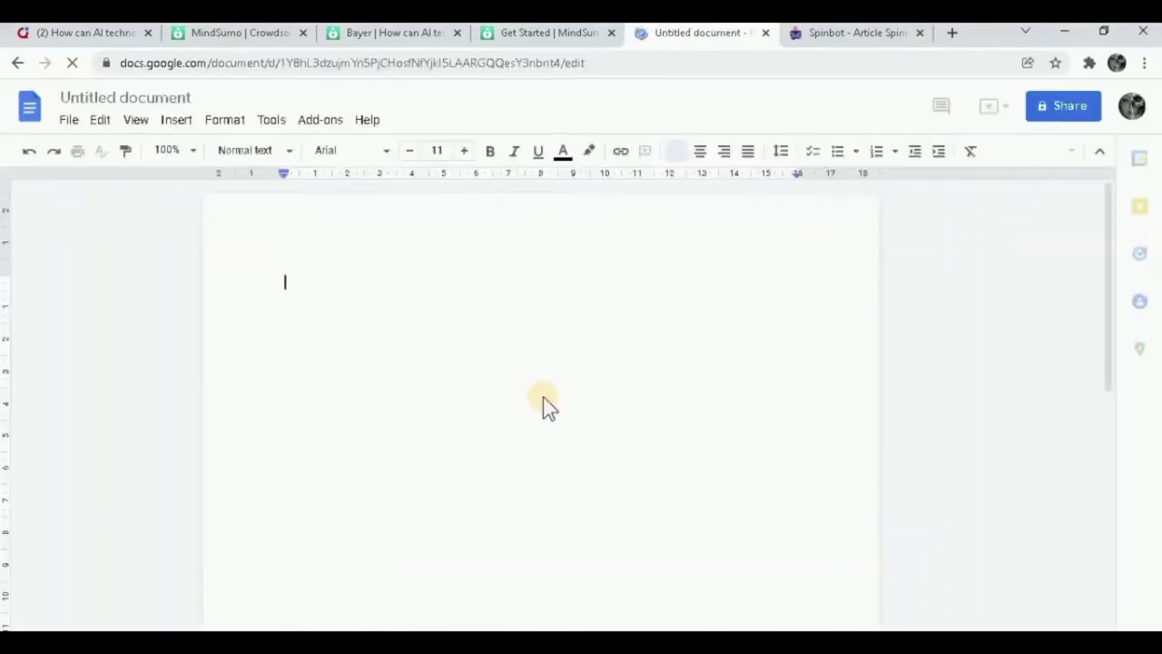
pyautogui.hotkey('ctrl', 'v')
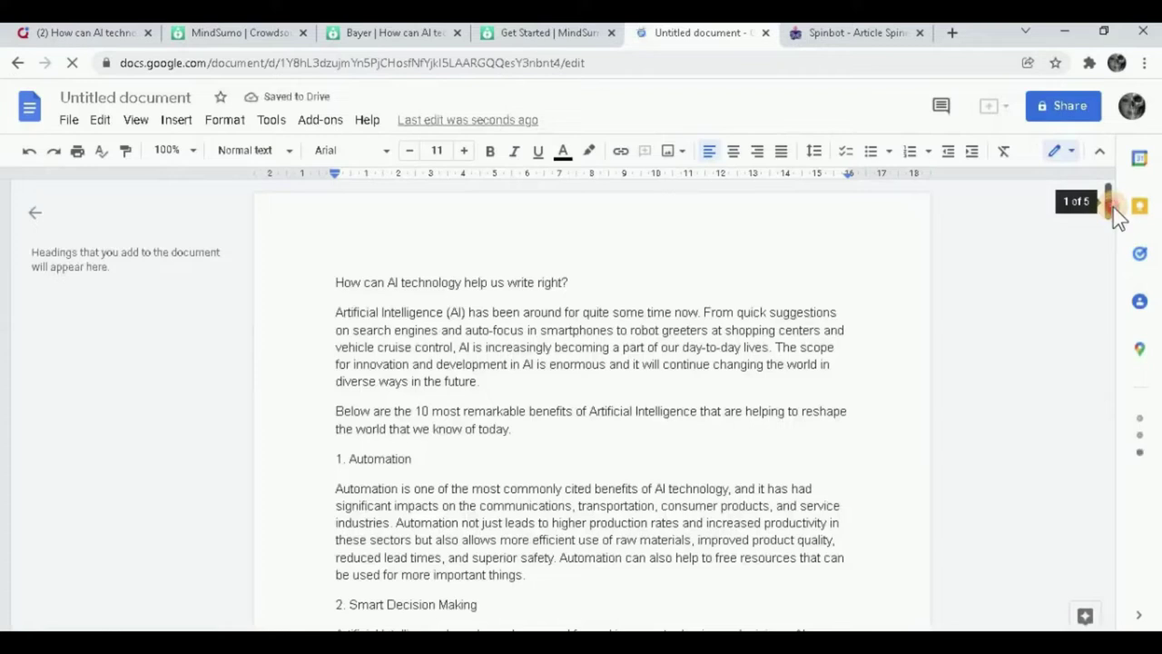
# - Set the font of the title line "How can AI technology help us write right?" to Impact
pyautogui.click(476, 282)
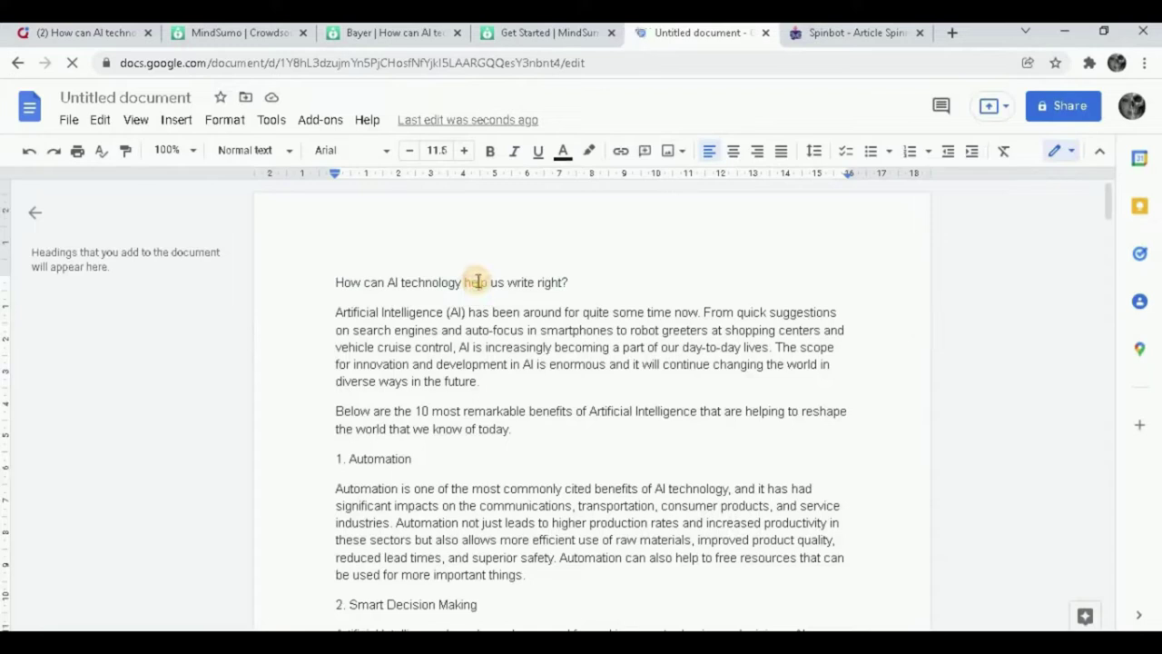
pyautogui.tripleClick(475, 282)
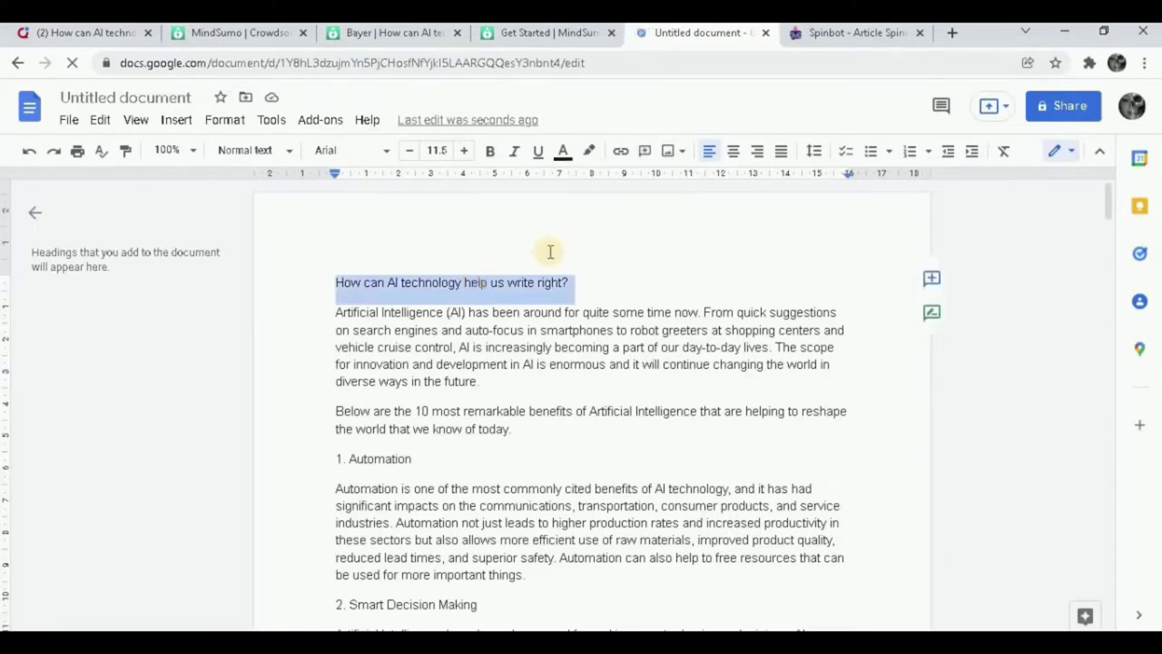
pyautogui.click(375, 153)
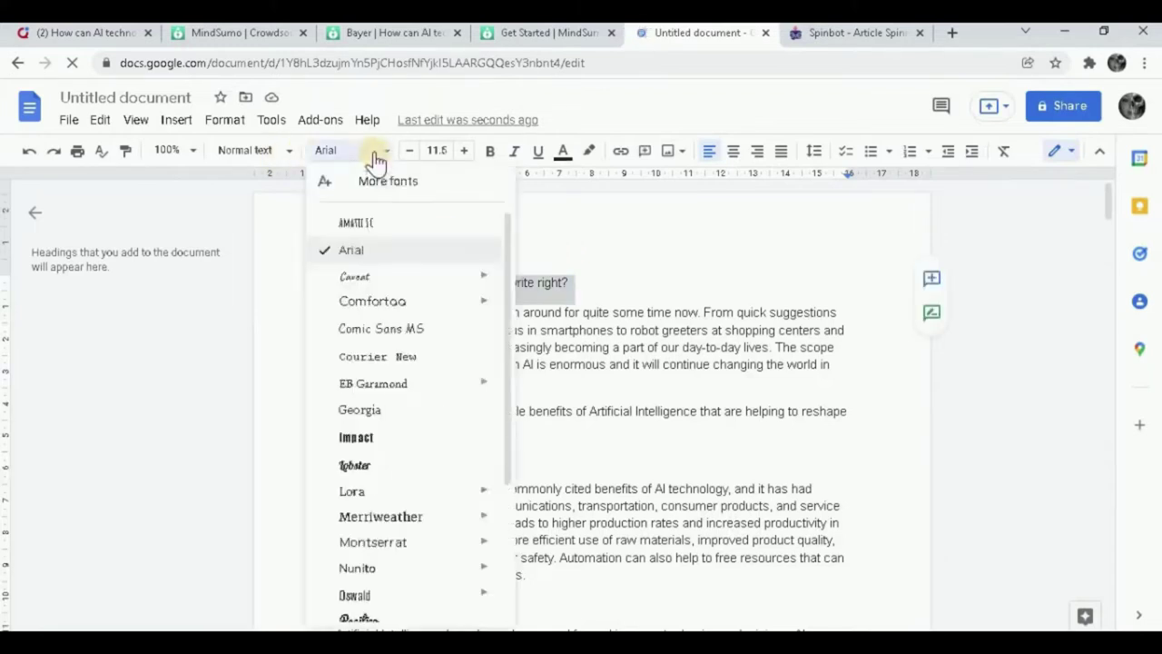
pyautogui.click(356, 437)
pyautogui.click(563, 386)
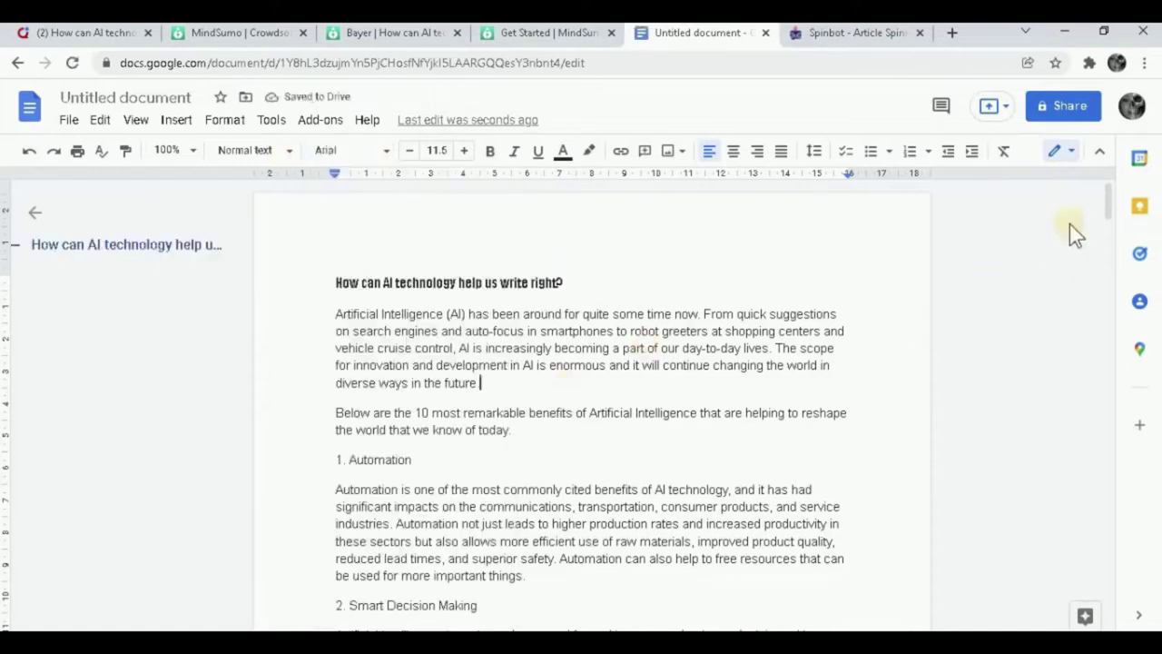
pyautogui.moveTo(1107, 207)
pyautogui.mouseDown()
pyautogui.moveTo(1111, 218)
pyautogui.moveTo(1111, 208)
pyautogui.mouseUp()
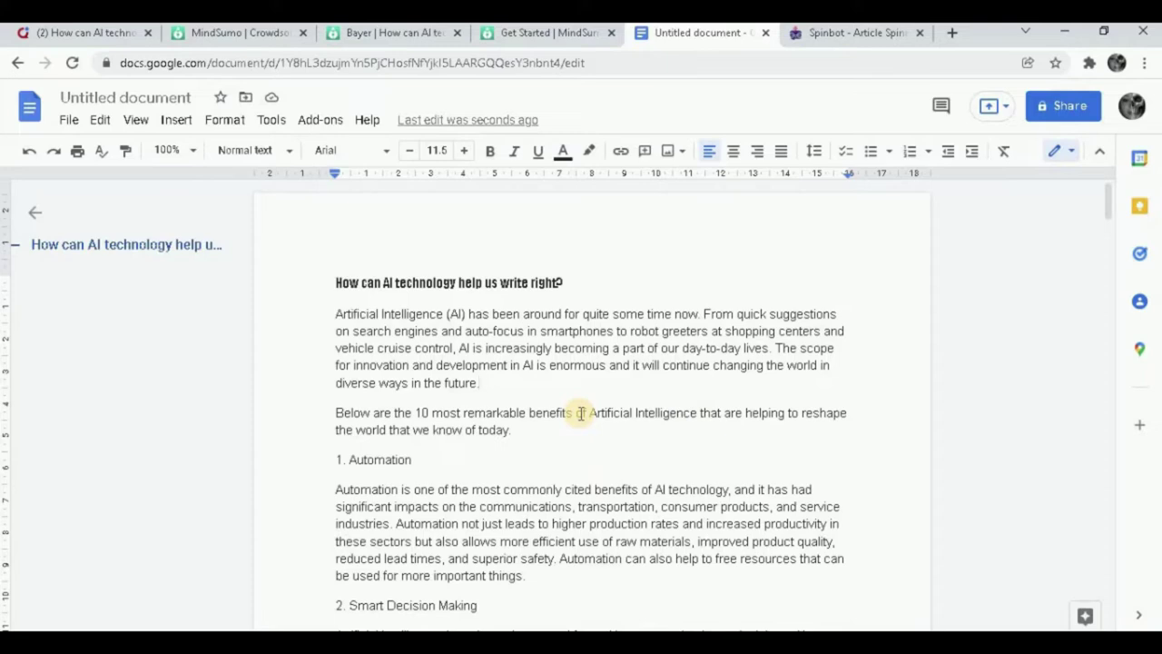
# - Copy the document's full text into SpinBot's Text Spinner, spin it and solve the puzzle check
pyautogui.hotkey('ctrl', 'a')
pyautogui.hotkey('ctrl', 'Tab')
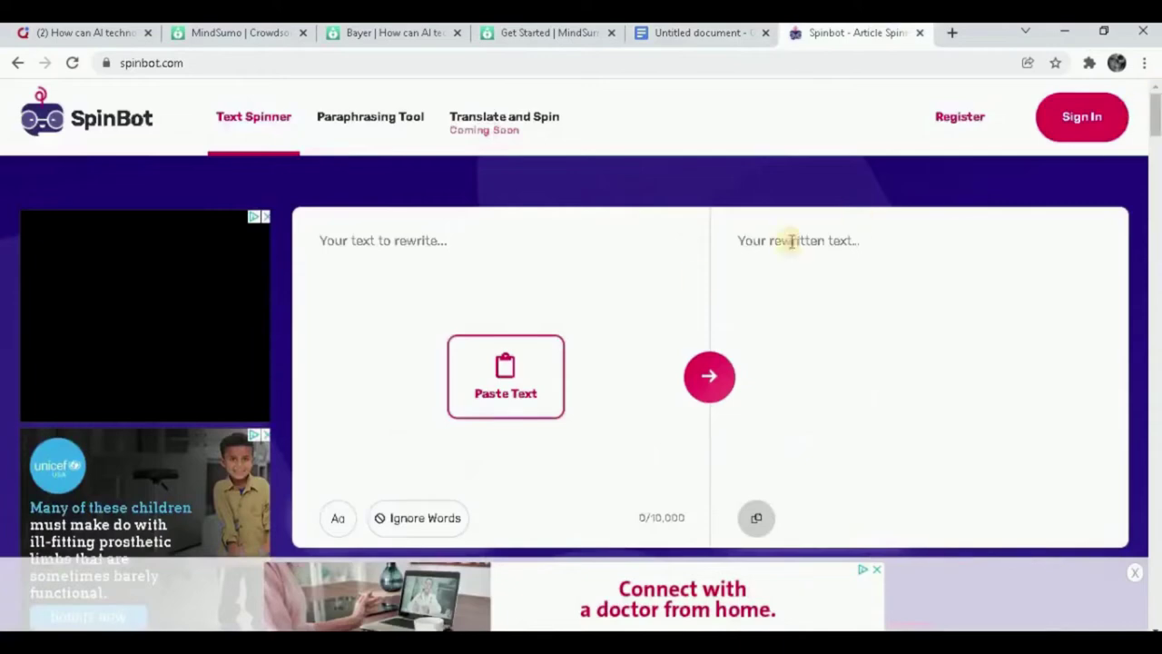
pyautogui.click(541, 380)
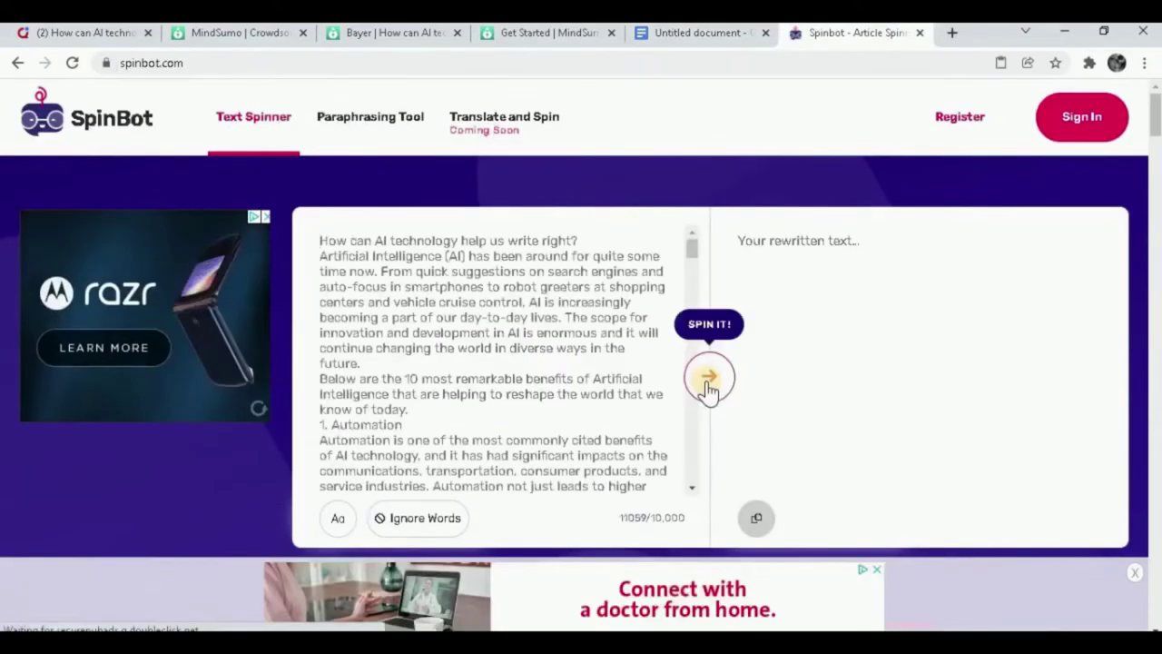
pyautogui.click(709, 382)
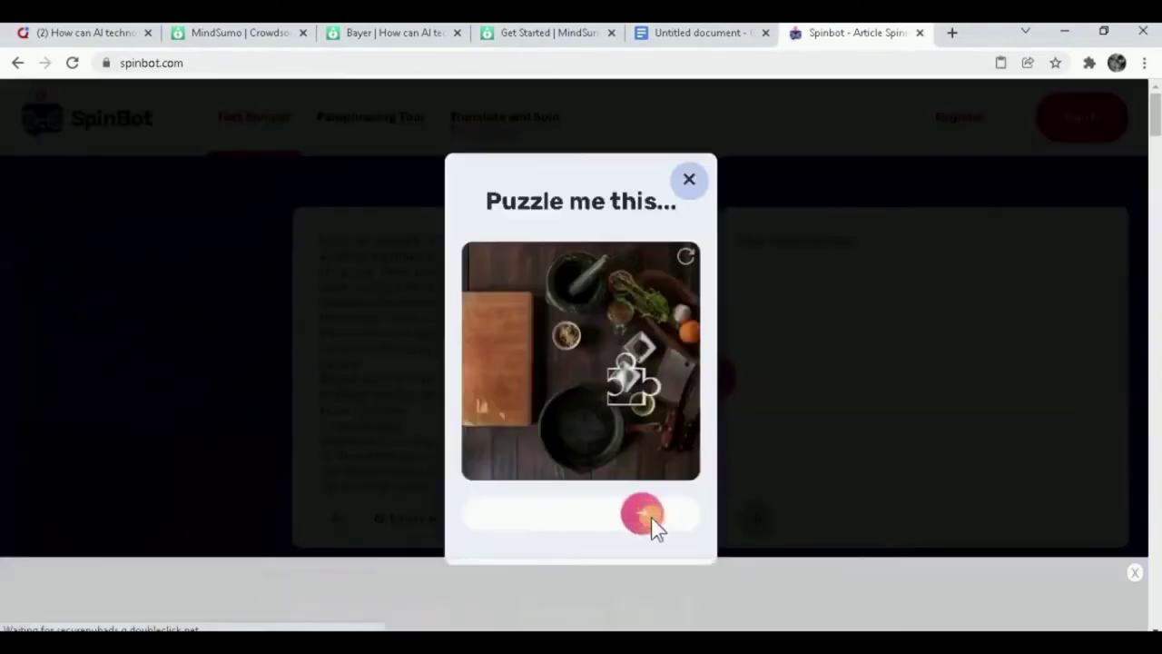
pyautogui.moveTo(652, 524); pyautogui.dragTo(653, 524)
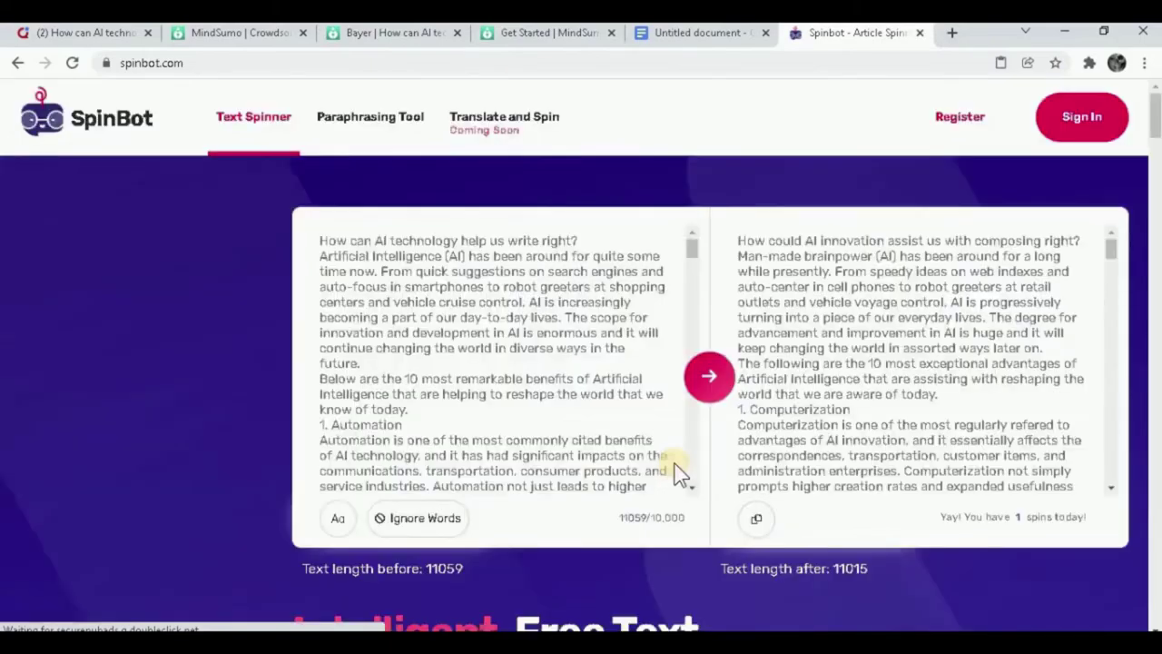
# - Copy SpinBot's rewritten text and replace the entire content of the Google Docs document with it
pyautogui.moveTo(1112, 254)
pyautogui.mouseDown()
pyautogui.moveTo(1113, 267)
pyautogui.moveTo(1112, 254)
pyautogui.mouseUp()
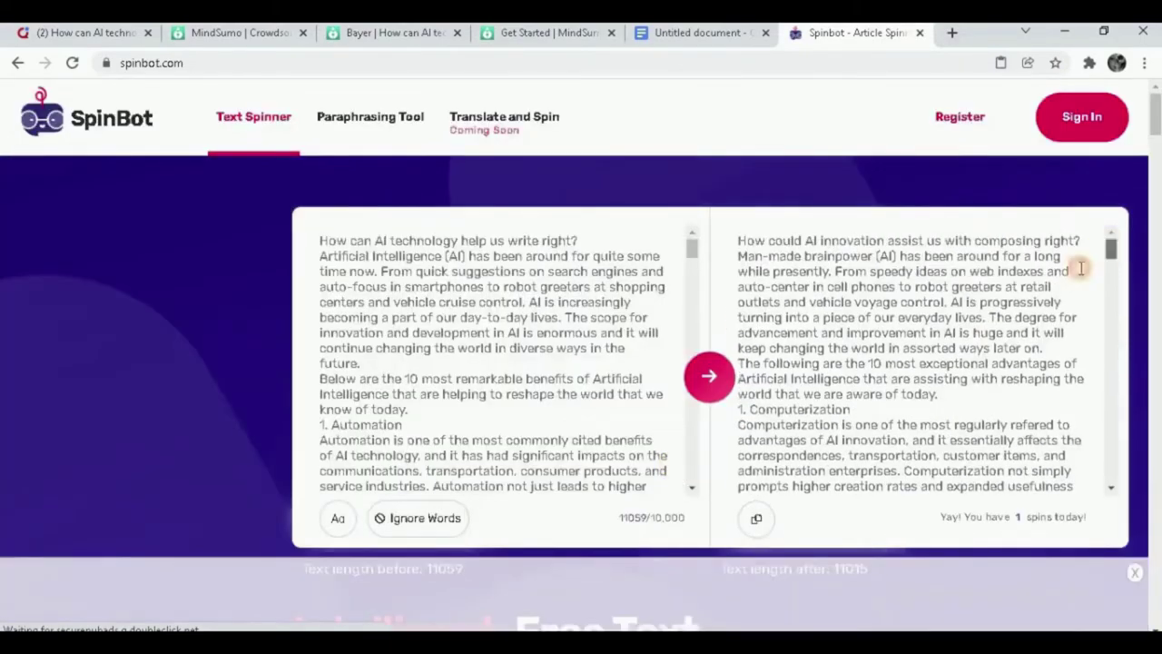
pyautogui.hotkey('ctrl', 'a')
pyautogui.rightClick(986, 321)
pyautogui.click(886, 351)
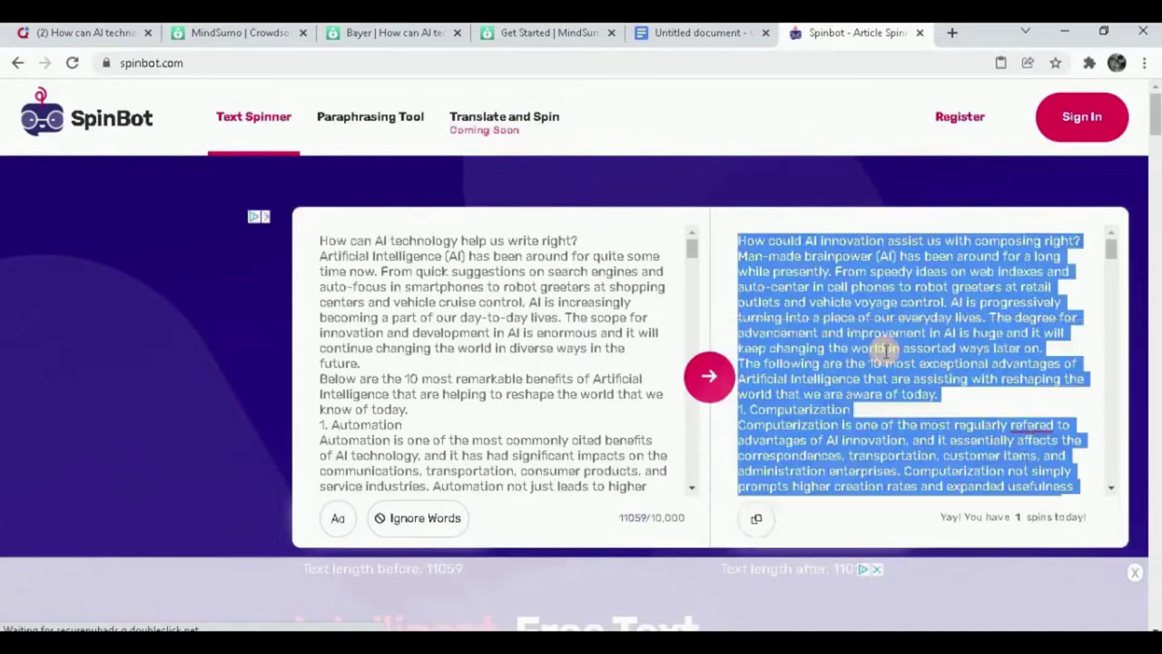
pyautogui.hotkey('alt', 'Tab')
pyautogui.click(699, 33)
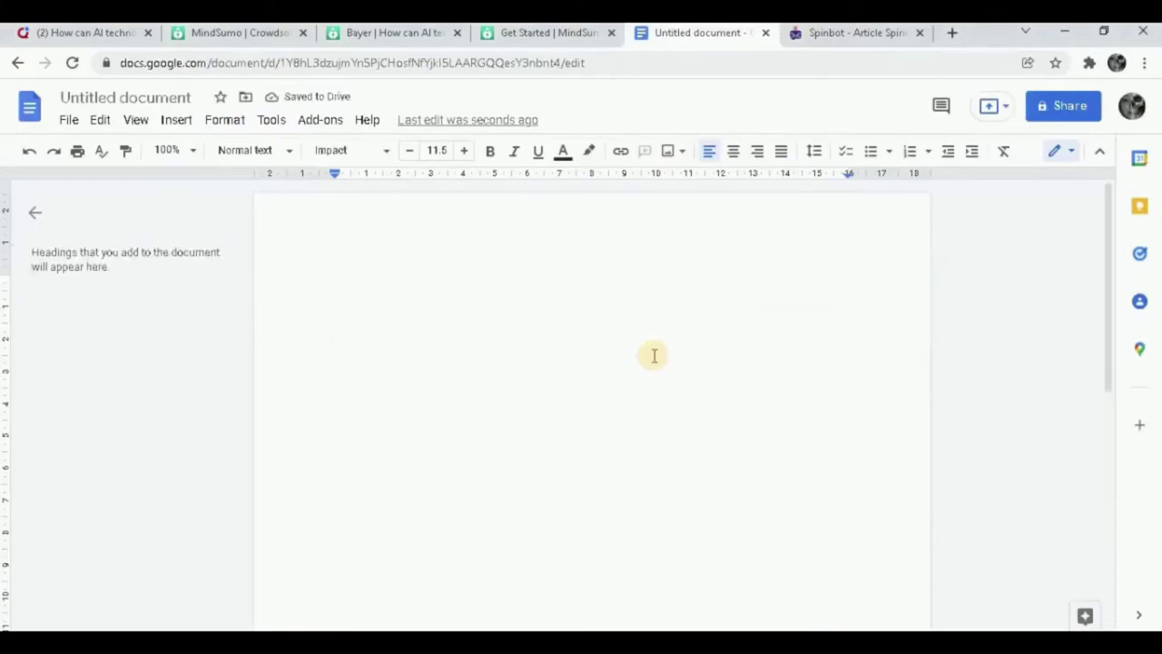
pyautogui.hotkey('ctrl', 'v')
pyautogui.moveTo(1111, 550); pyautogui.dragTo(1117, 192)
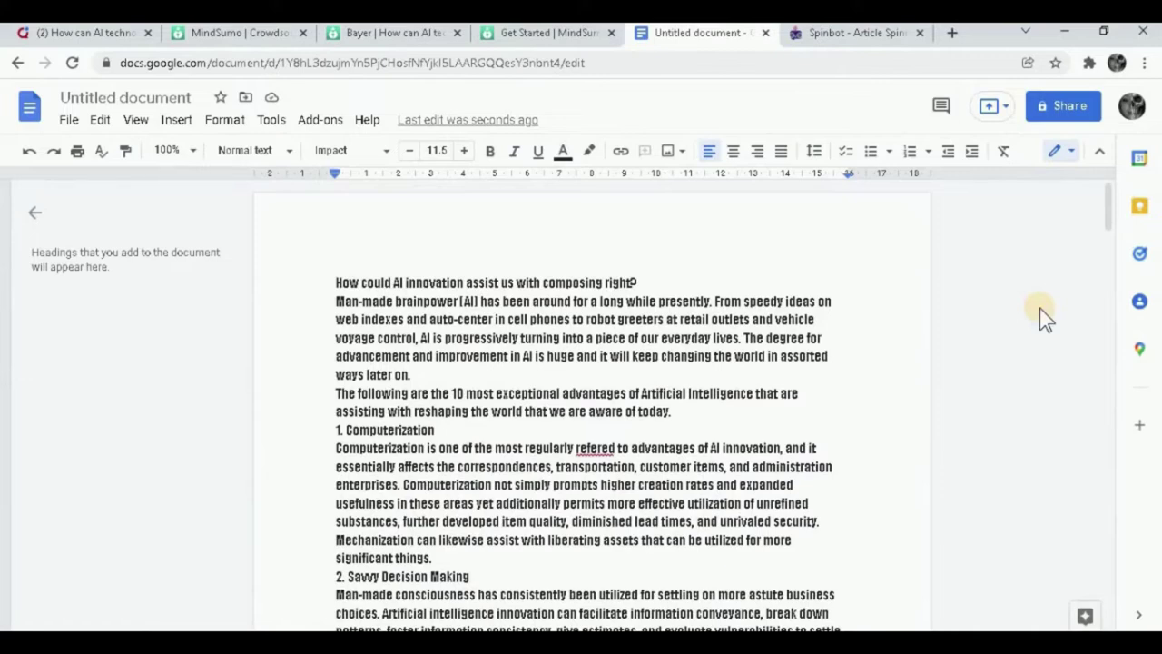
# - Download the rewritten document as a PDF and return to MindSumo's list of all challenges
pyautogui.click(68, 120)
pyautogui.moveTo(189, 320)
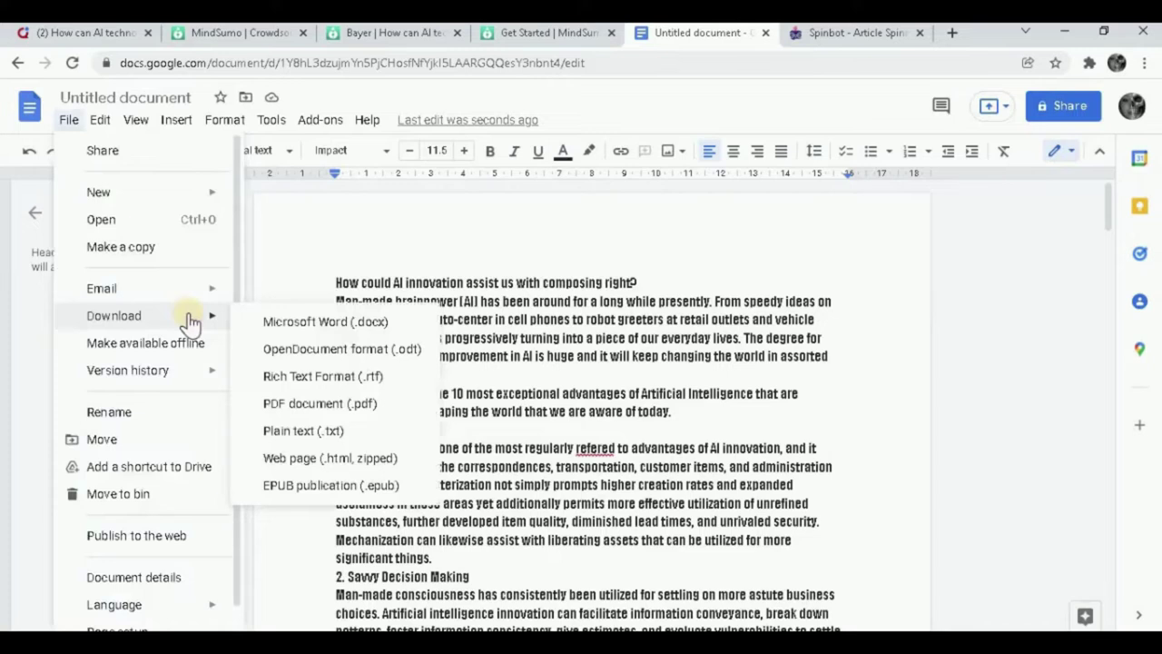
pyautogui.click(314, 411)
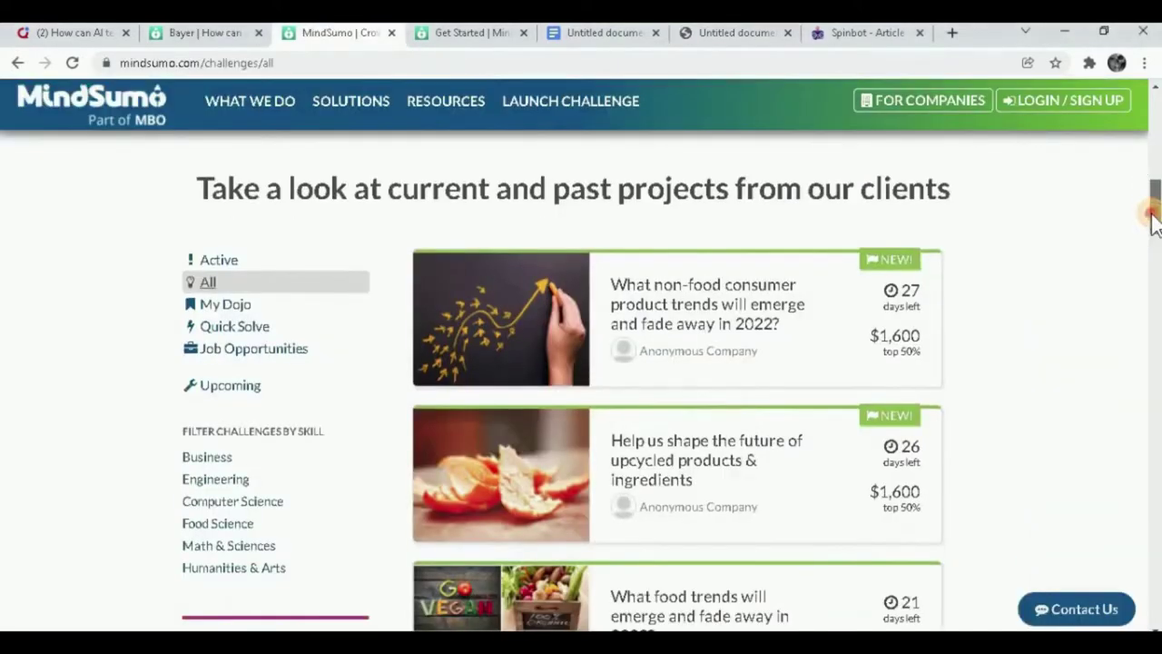
pyautogui.scroll(-1, 1153, 223)
pyautogui.moveTo(1152, 222); pyautogui.dragTo(1146, 291)
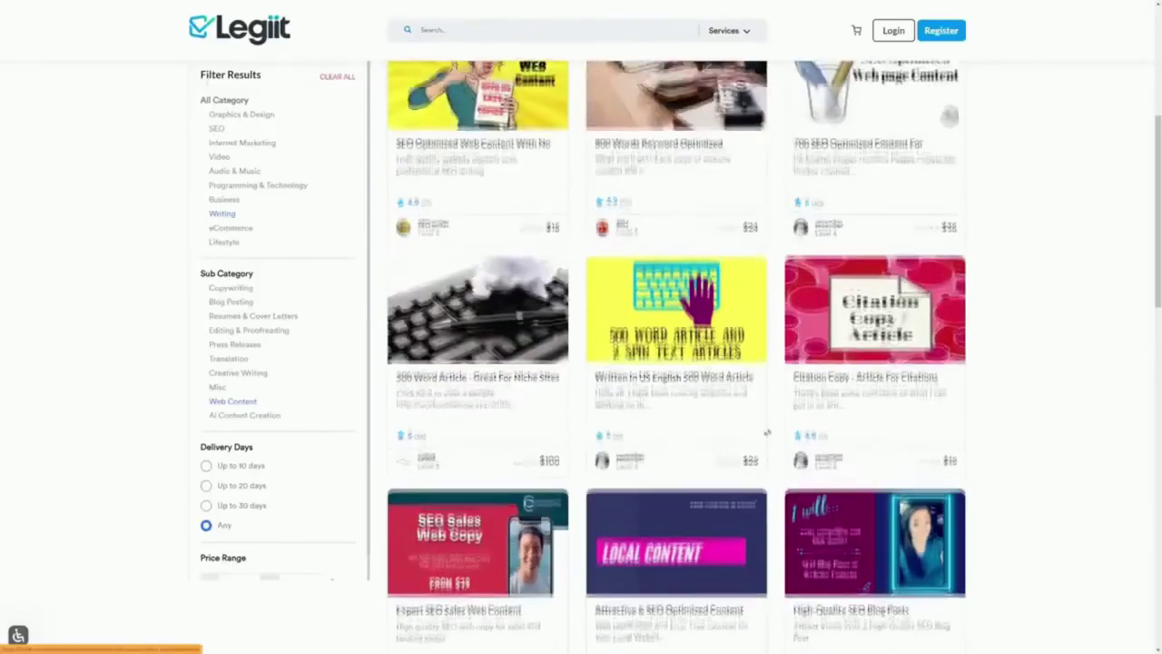
# - Look through Legiit's Web Content services in the Writing category, examining the offers and their starting prices
pyautogui.scroll(2, 294, 151)
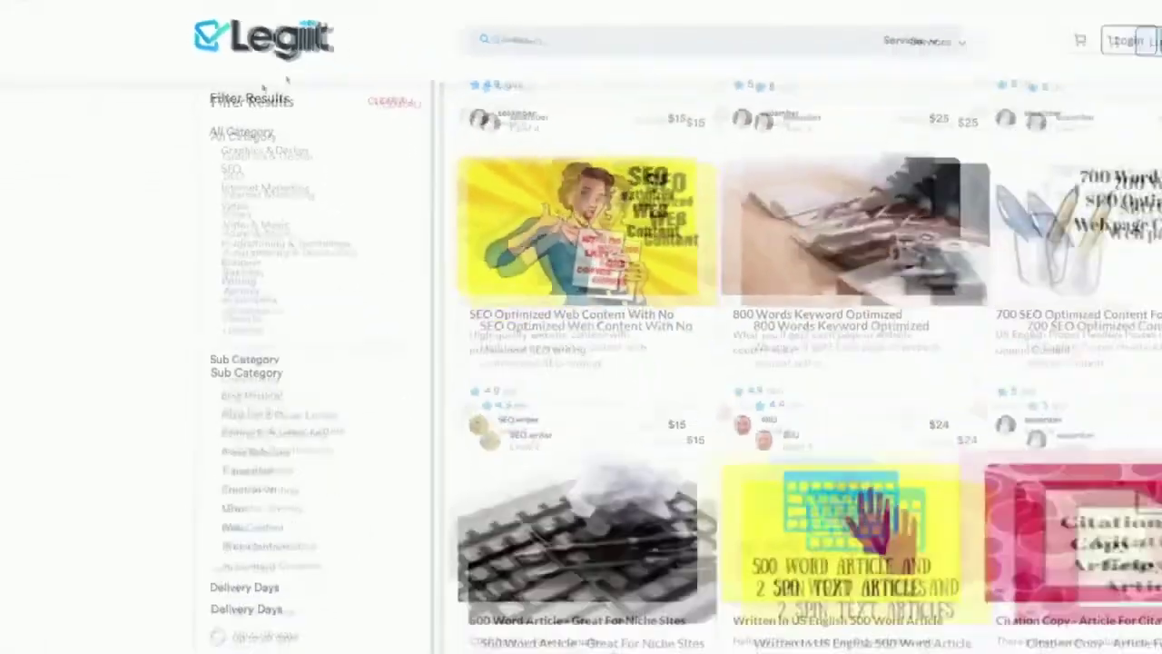
pyautogui.scroll(-2, 28, 191)
pyautogui.scroll(-5, 28, 192)
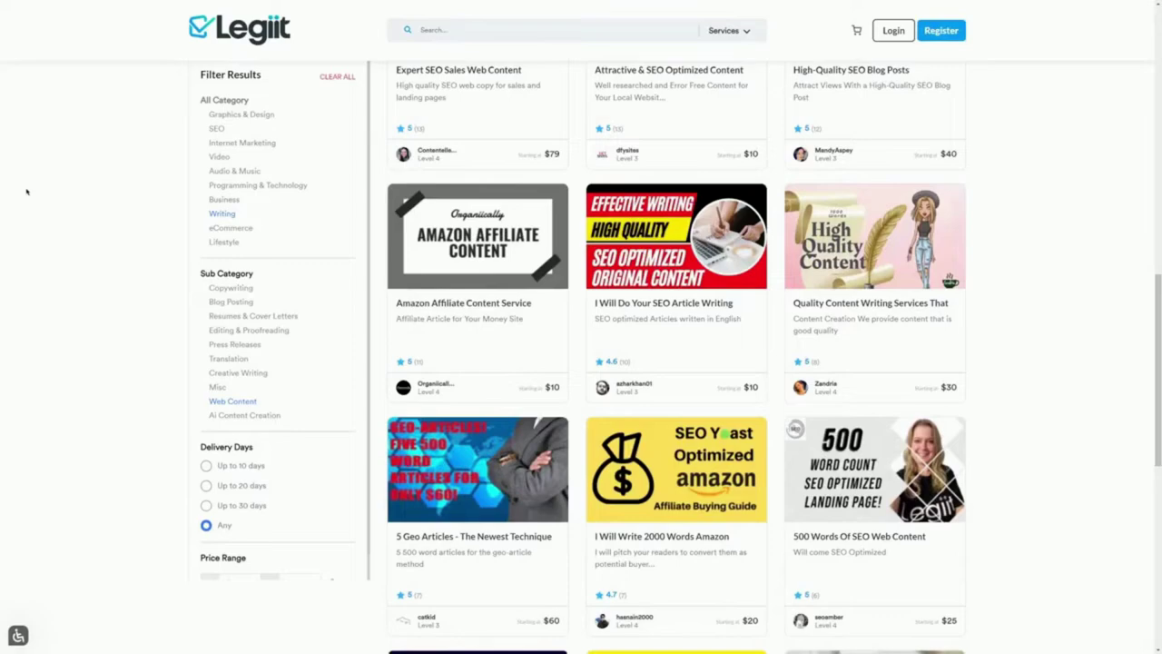
pyautogui.scroll(-4, 27, 192)
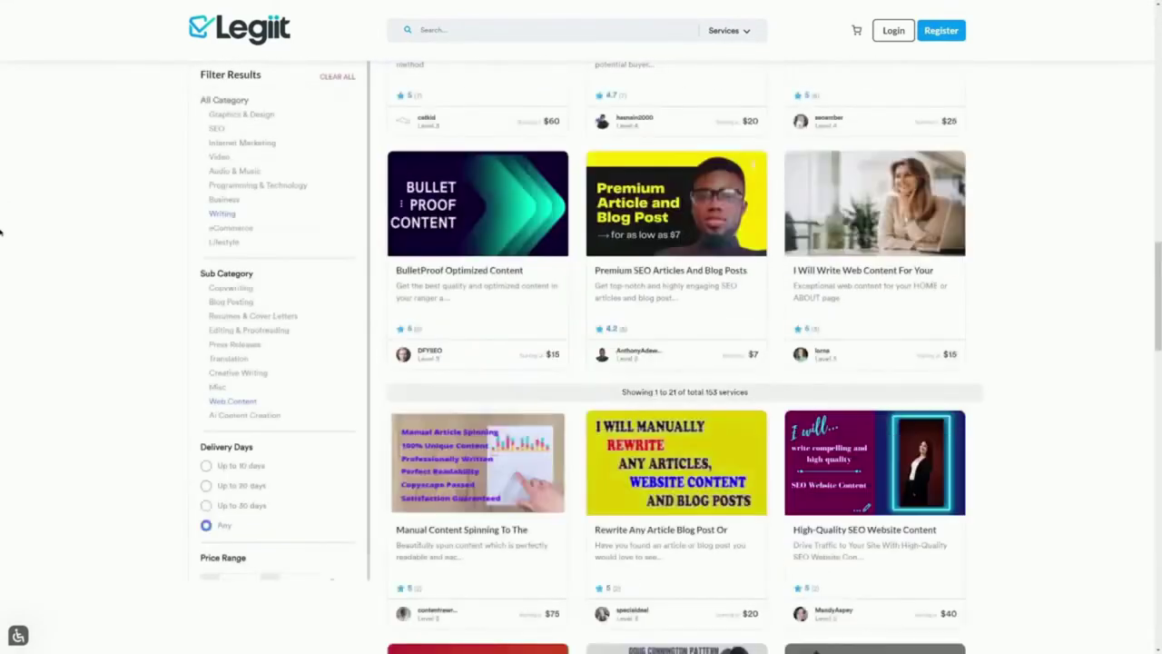
pyautogui.scroll(-3, 0, 233)
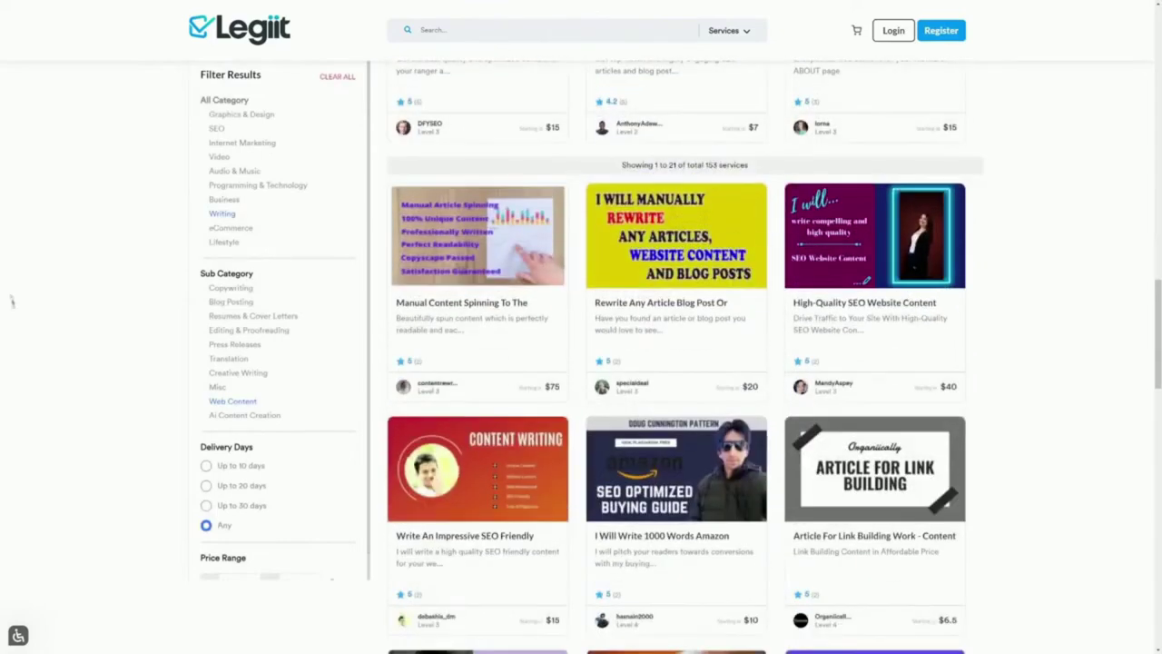
pyautogui.scroll(-2, 8, 288)
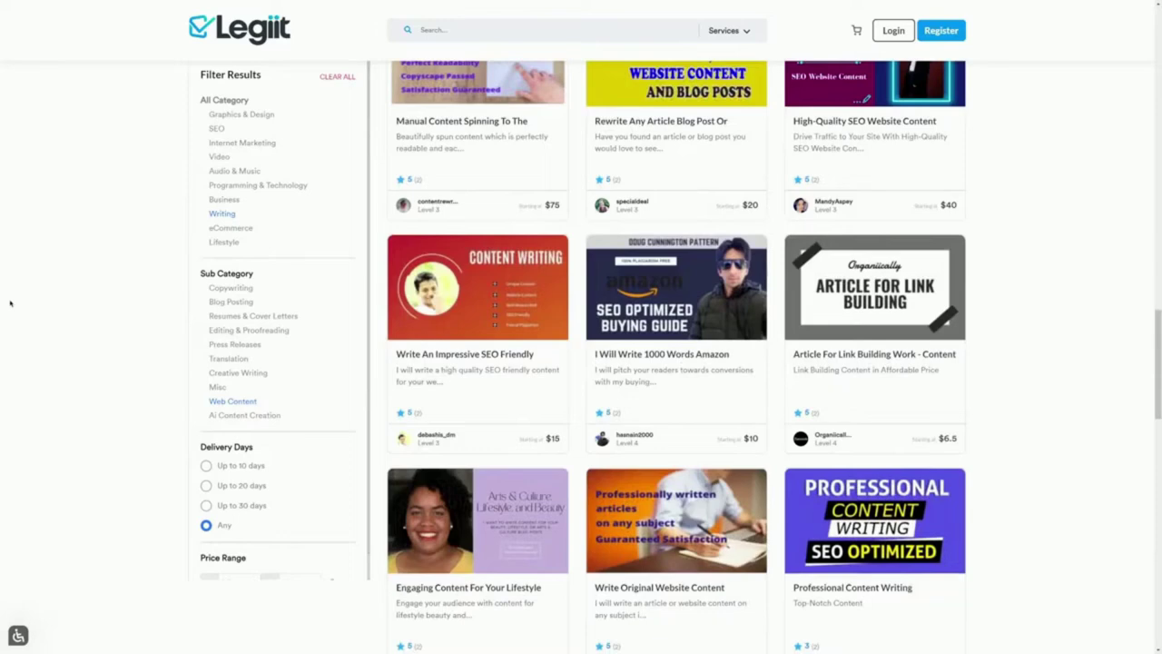
pyautogui.scroll(3, 10, 303)
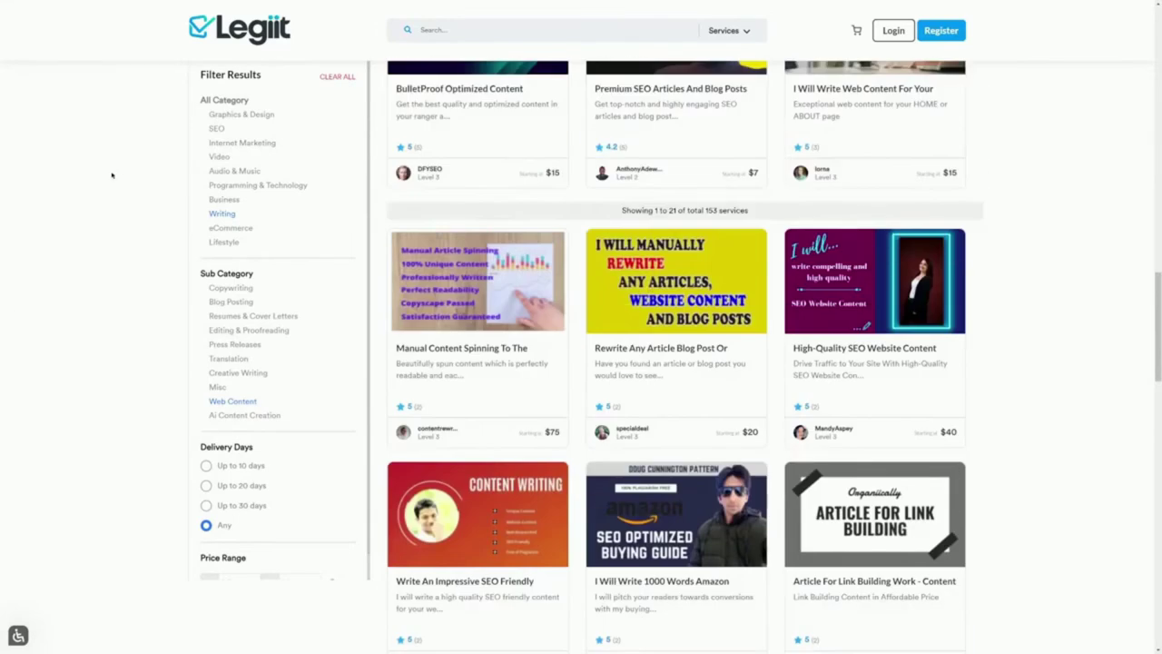
pyautogui.scroll(6, 111, 176)
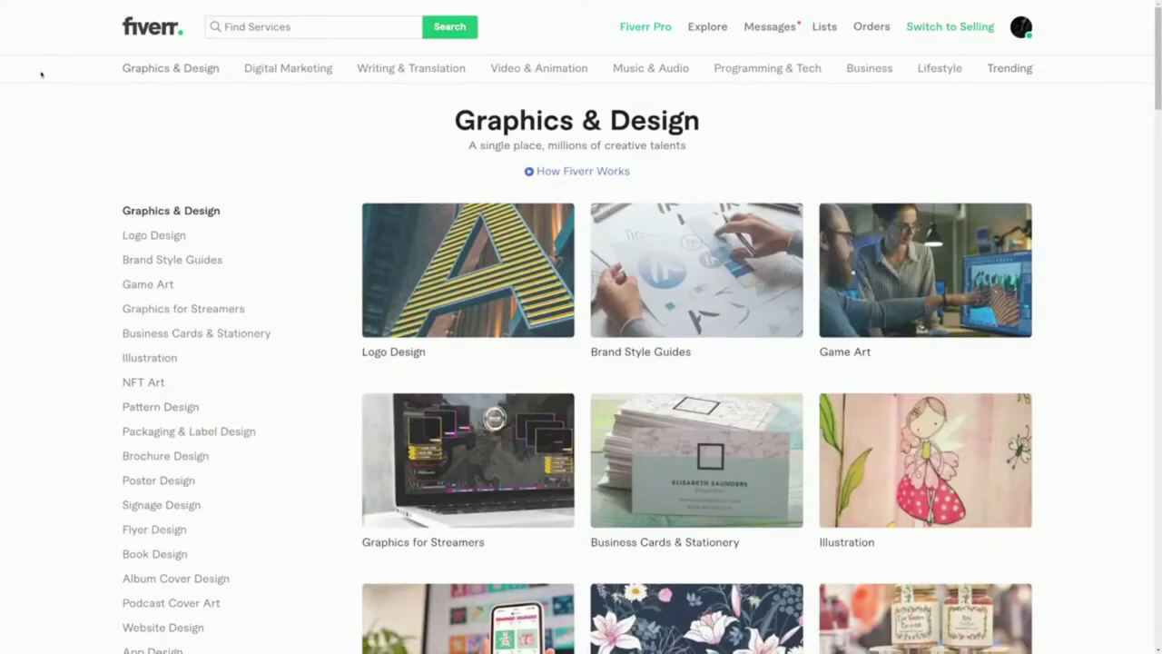
# - Look through the service categories on Fiverr's Graphics & Design page
pyautogui.scroll(-8, 4, 269)
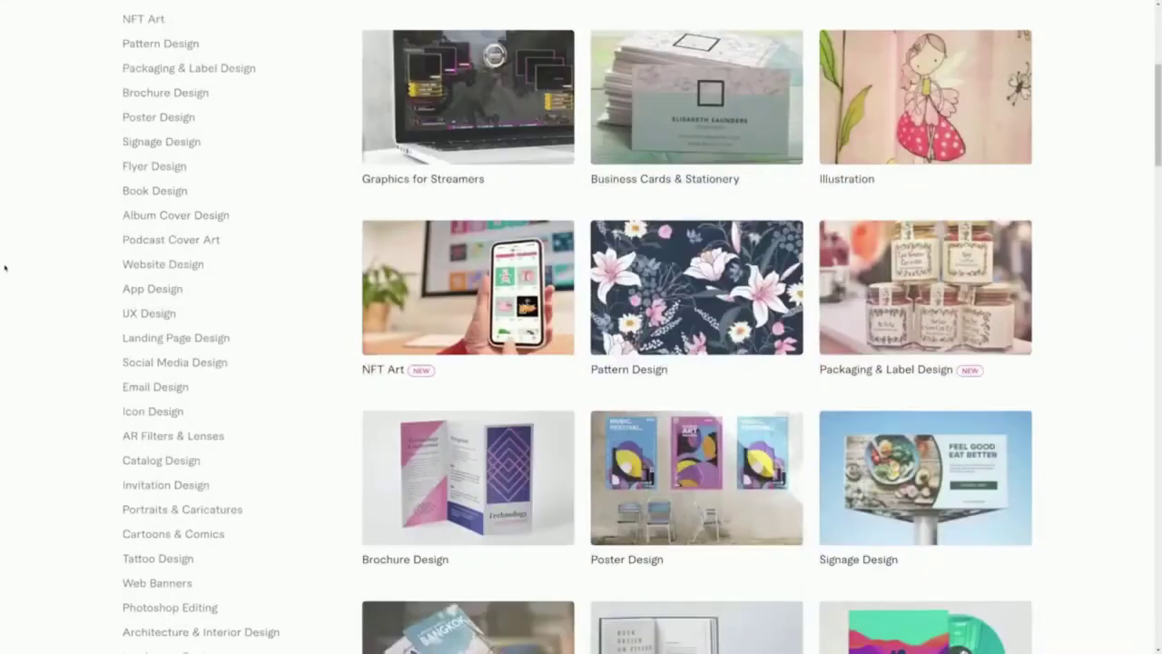
pyautogui.scroll(-7, 4, 269)
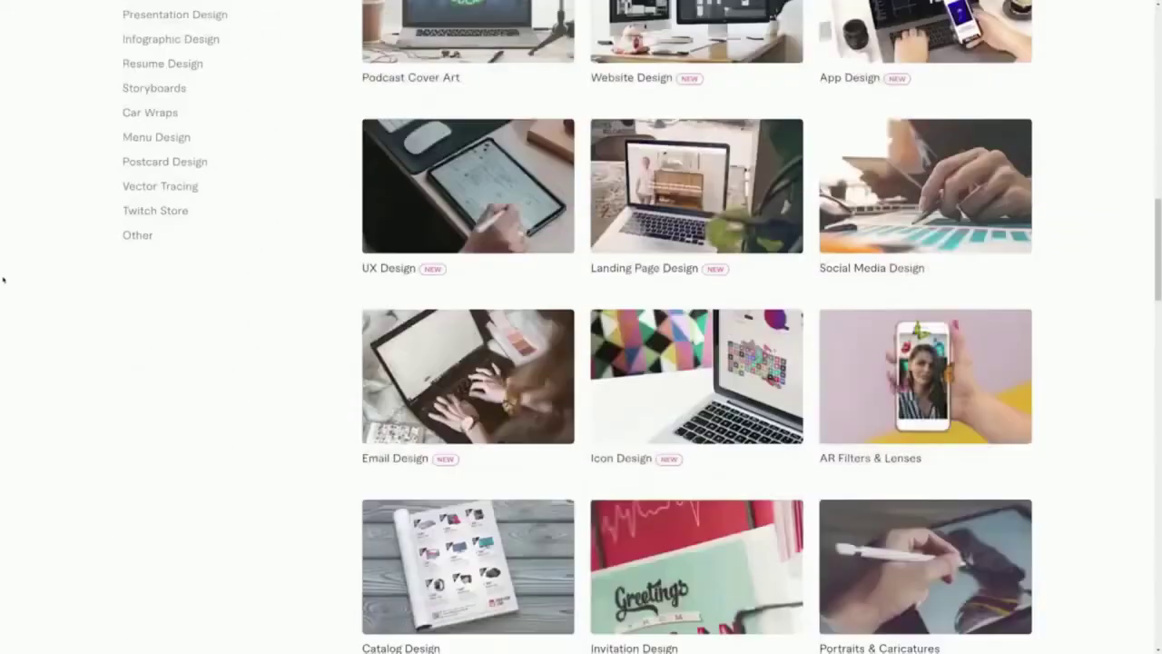
pyautogui.scroll(-3, 4, 277)
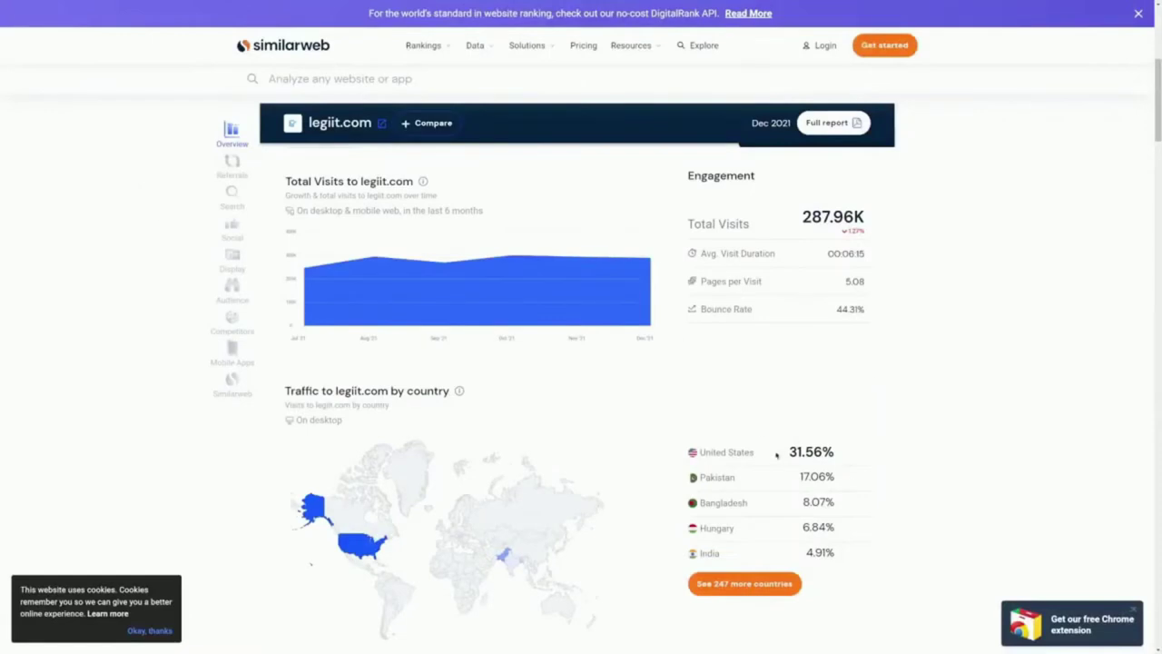
# - Examine the United States traffic share and total visits of legiit.com on Similarweb
pyautogui.moveTo(790, 454); pyautogui.dragTo(821, 452)
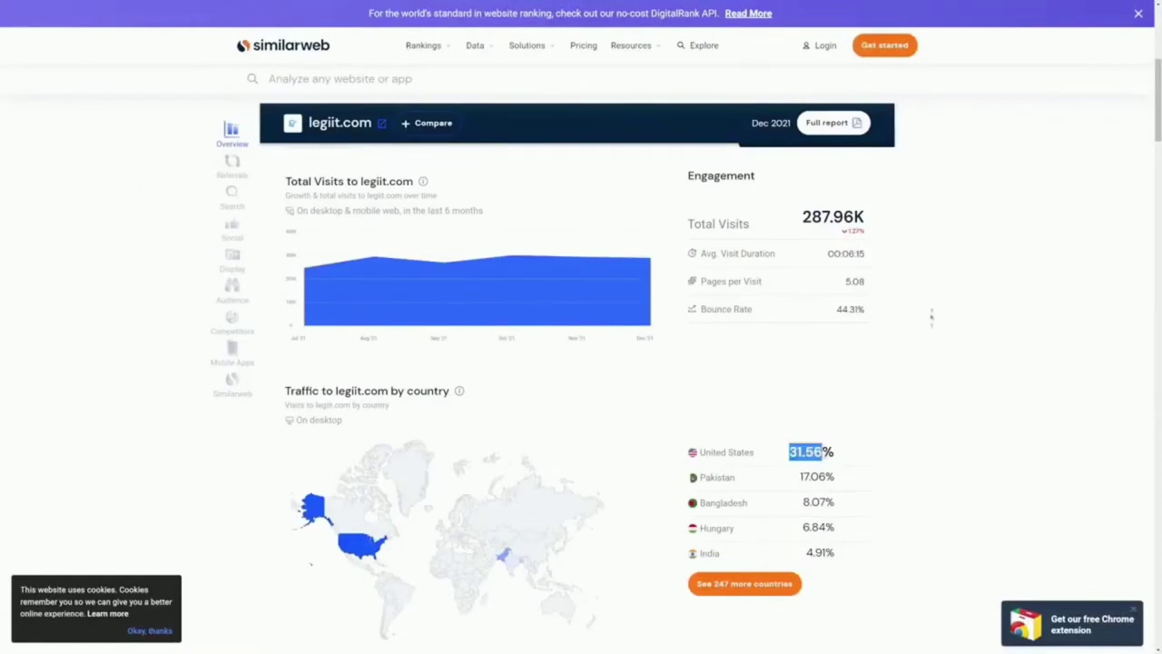
pyautogui.moveTo(687, 223); pyautogui.dragTo(780, 217)
pyautogui.click(812, 214)
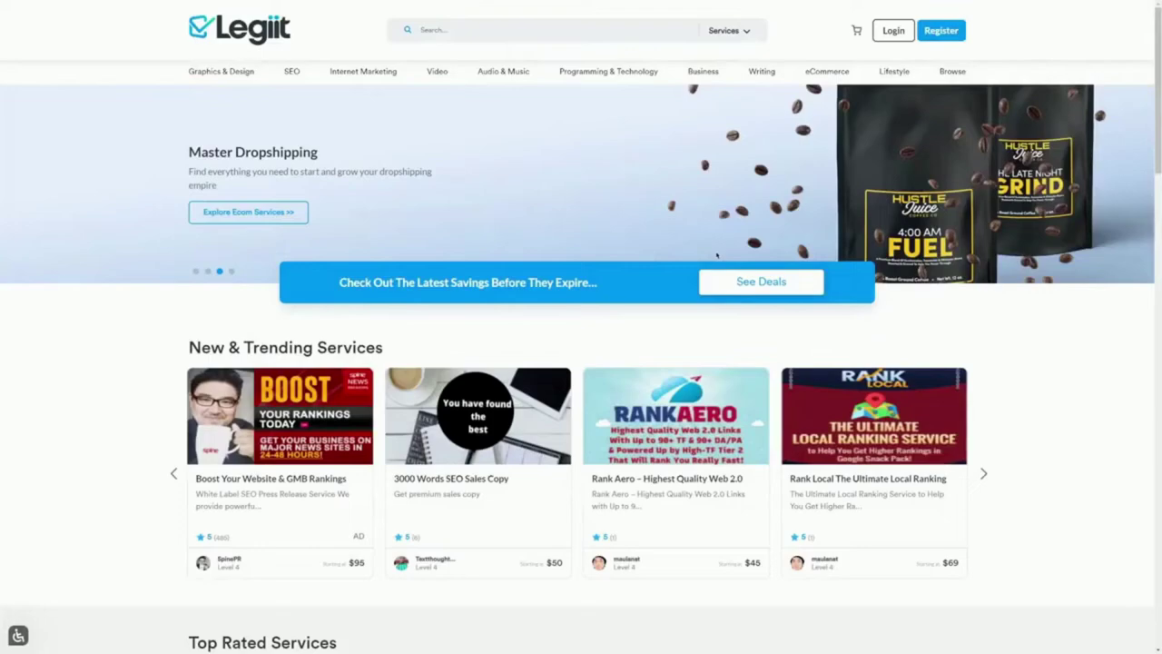
pyautogui.scroll(-8, 146, 386)
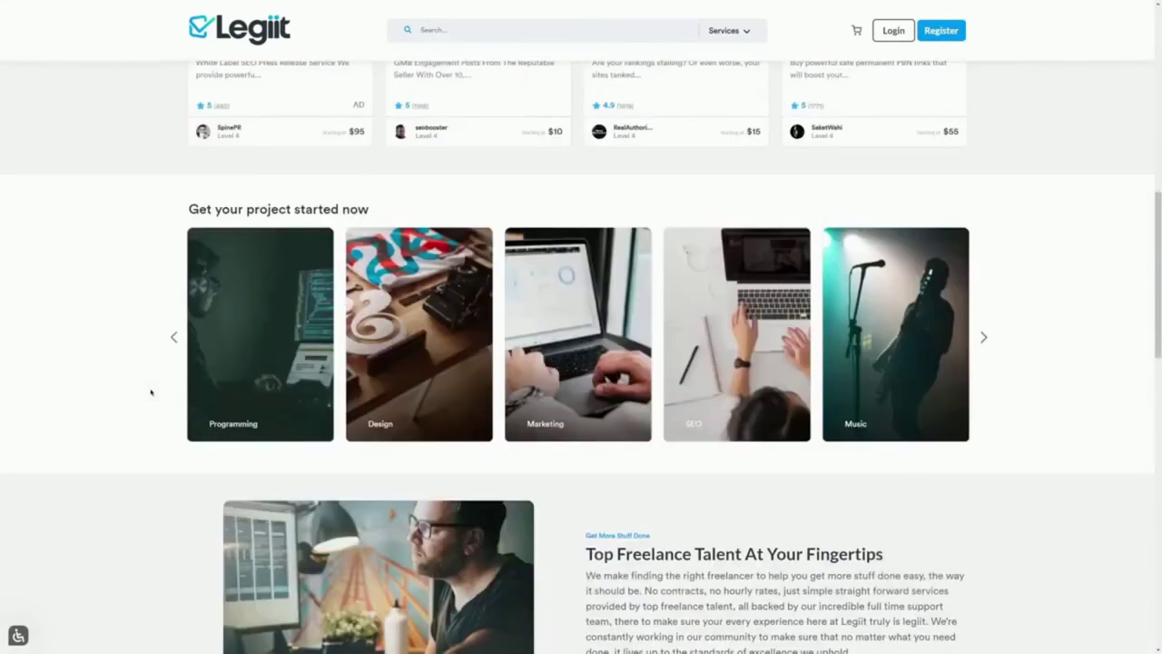
pyautogui.scroll(8, 150, 392)
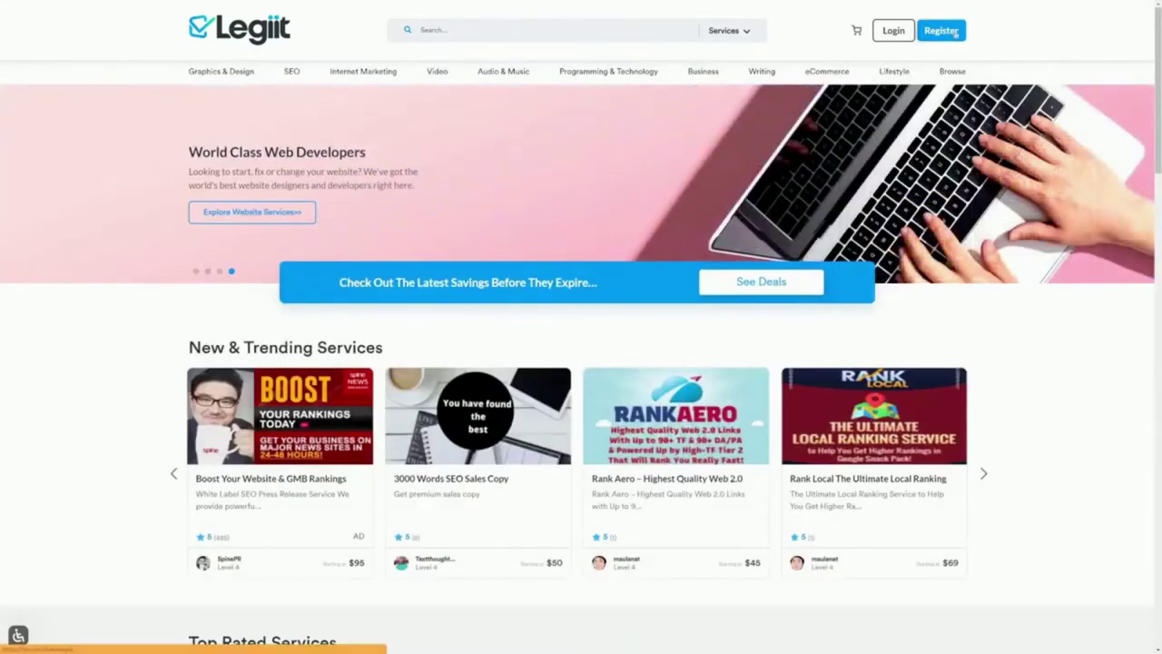
pyautogui.click(953, 32)
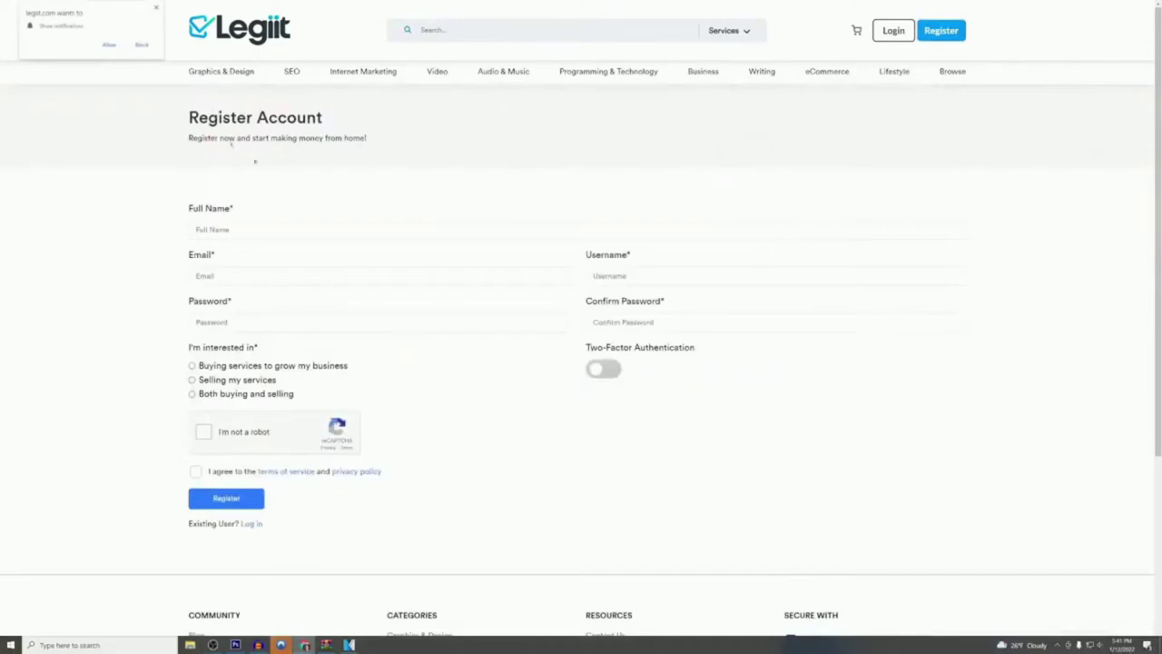
pyautogui.click(156, 8)
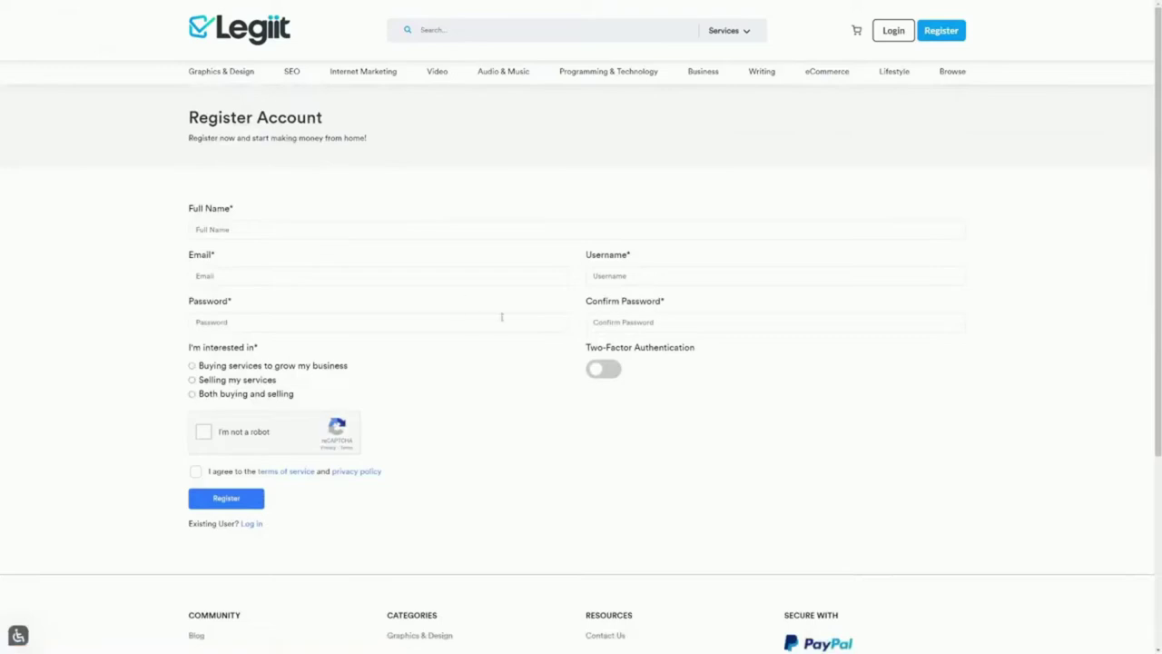
pyautogui.click(192, 380)
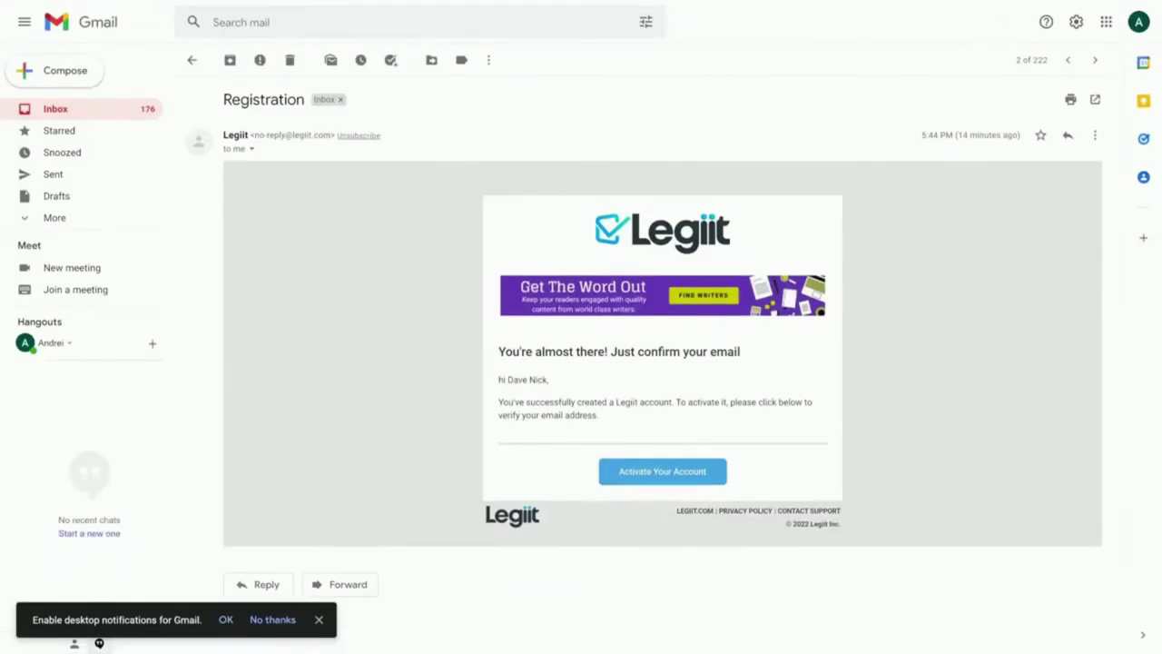
# - Activate the new Legiit account from its confirmation e-mail in Gmail
pyautogui.click(653, 471)
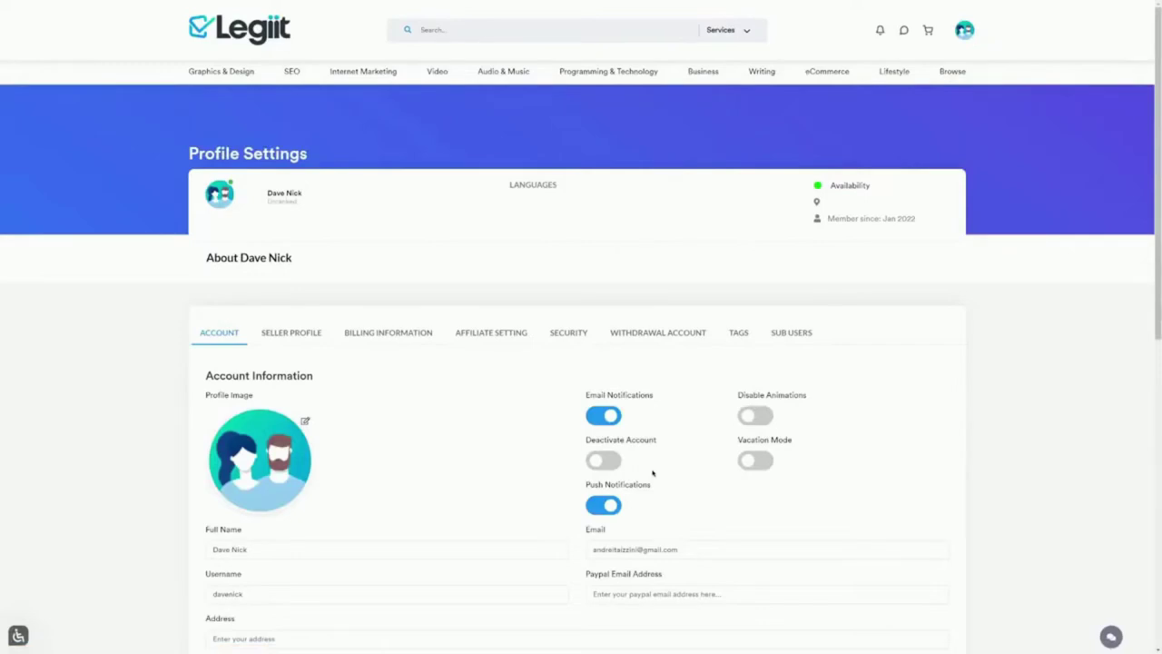
pyautogui.moveTo(216, 75)
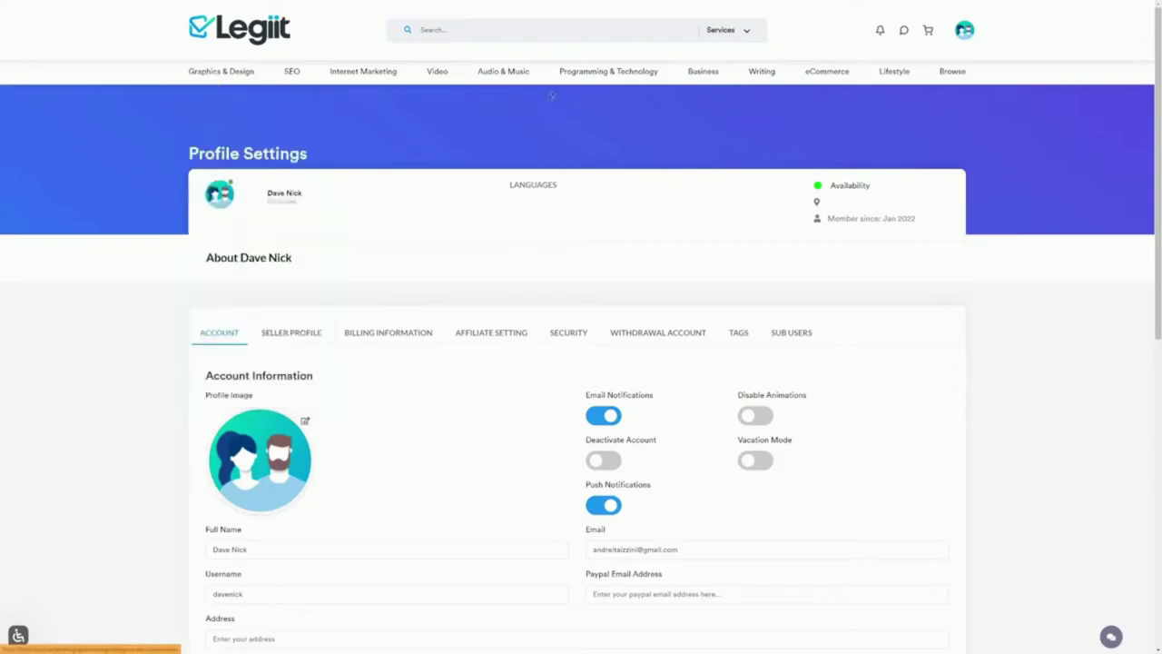
# - Look through the Creative Writing services and their starting prices in Legiit's Writing category
pyautogui.moveTo(699, 79)
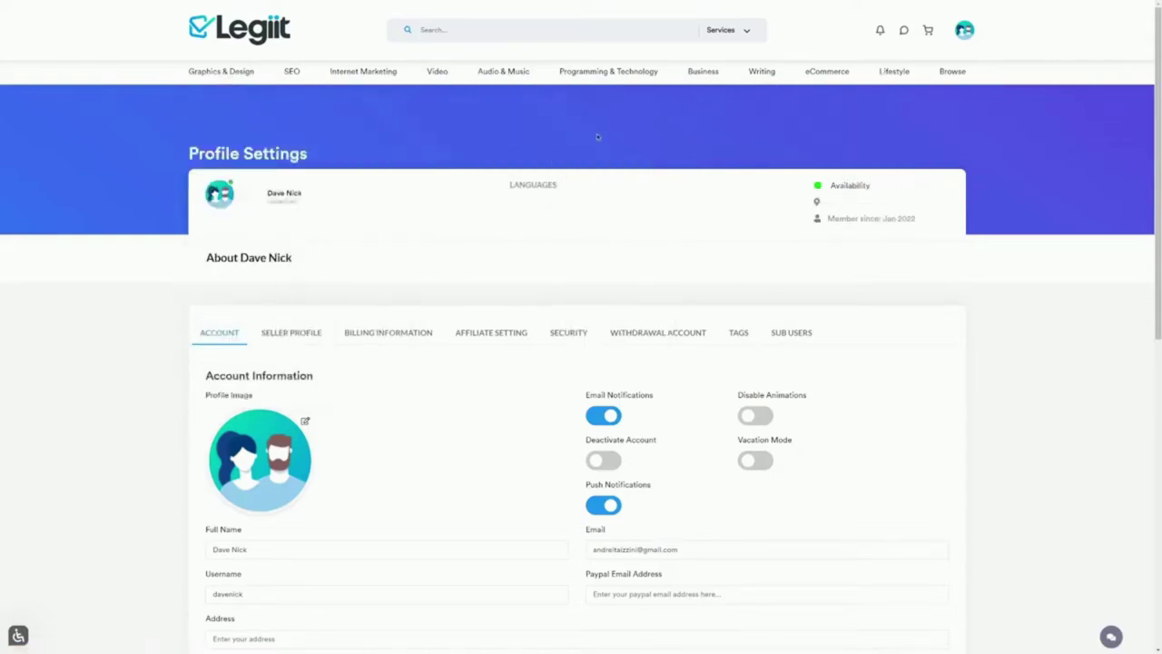
pyautogui.moveTo(768, 82)
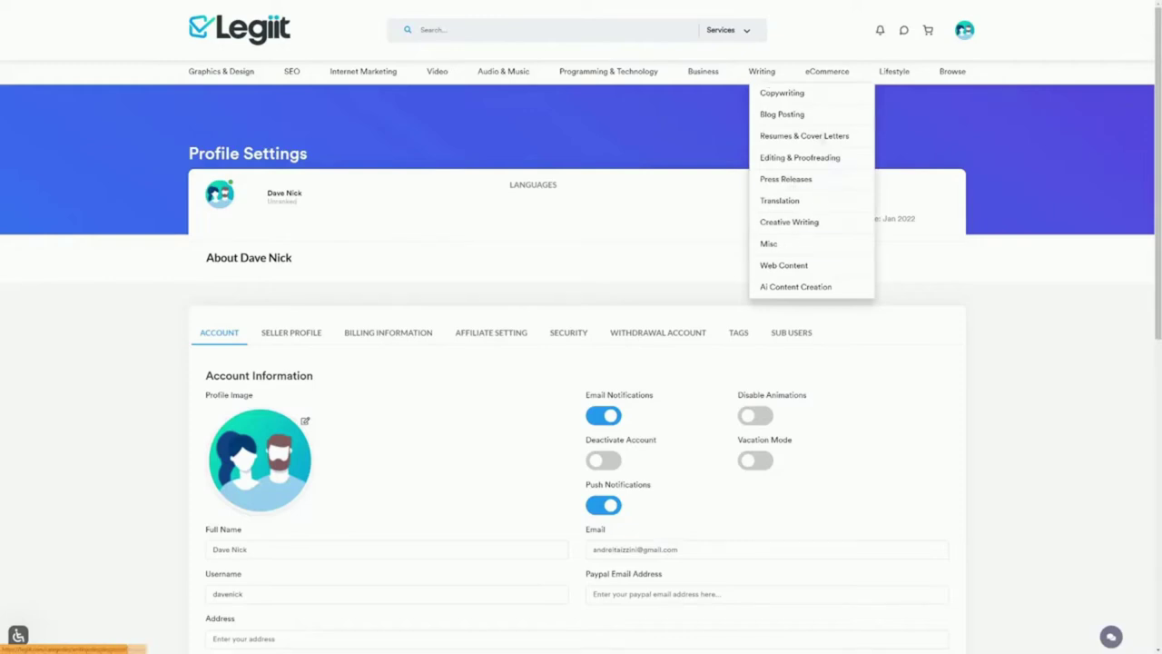
pyautogui.click(796, 225)
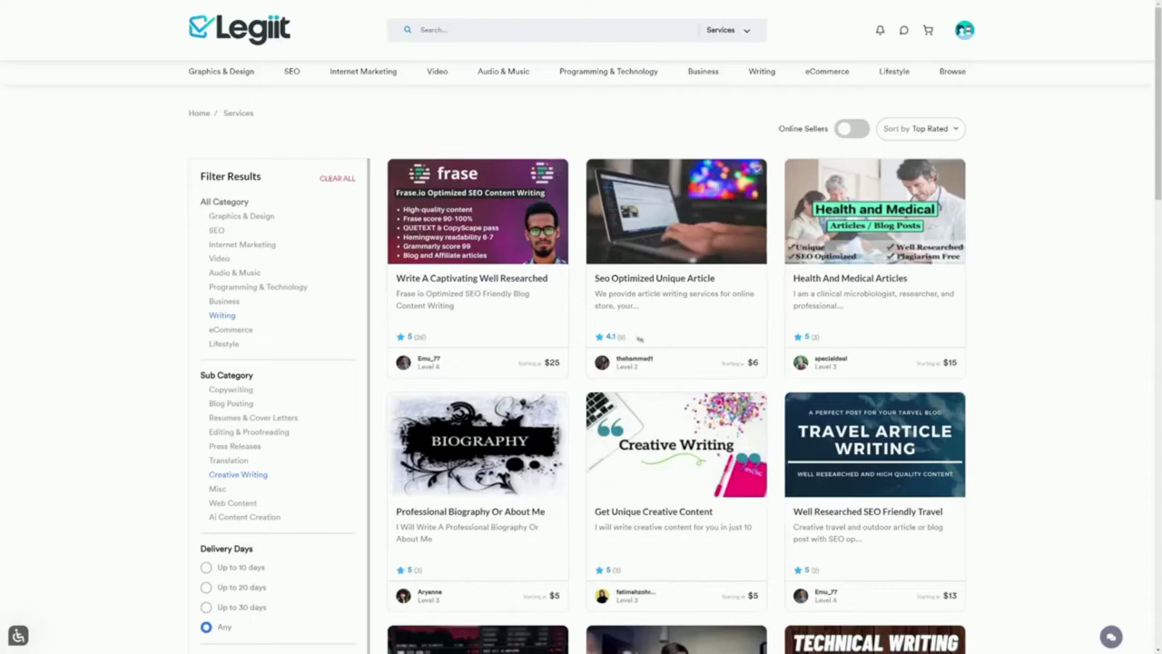
pyautogui.scroll(-2, 944, 362)
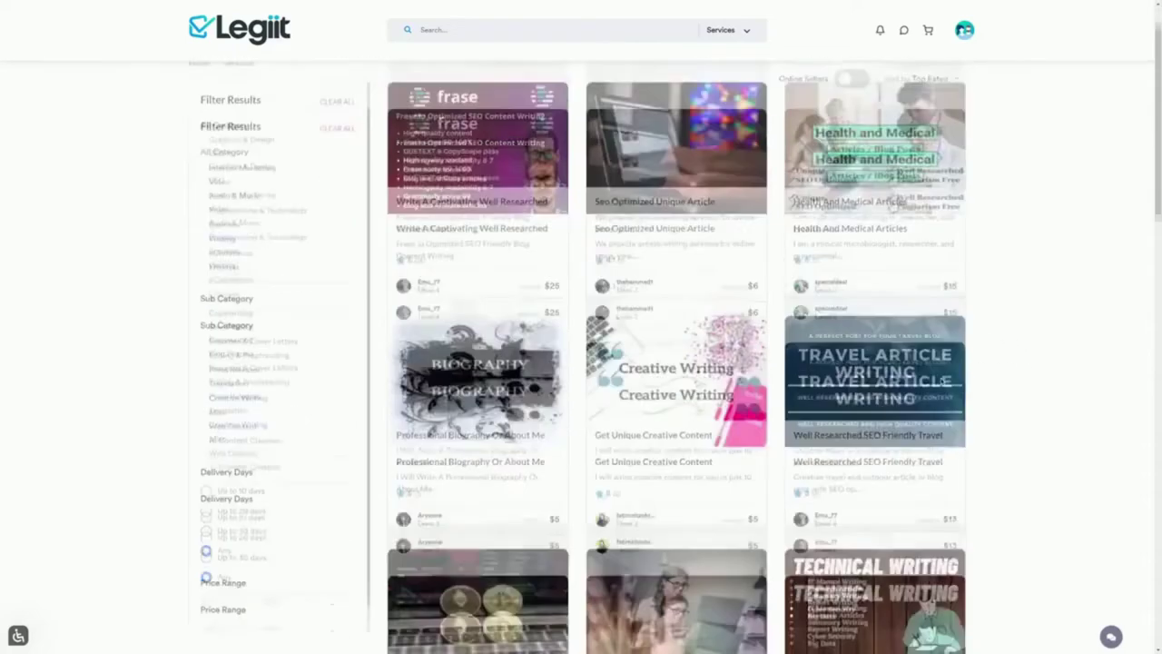
pyautogui.scroll(-8, 761, 451)
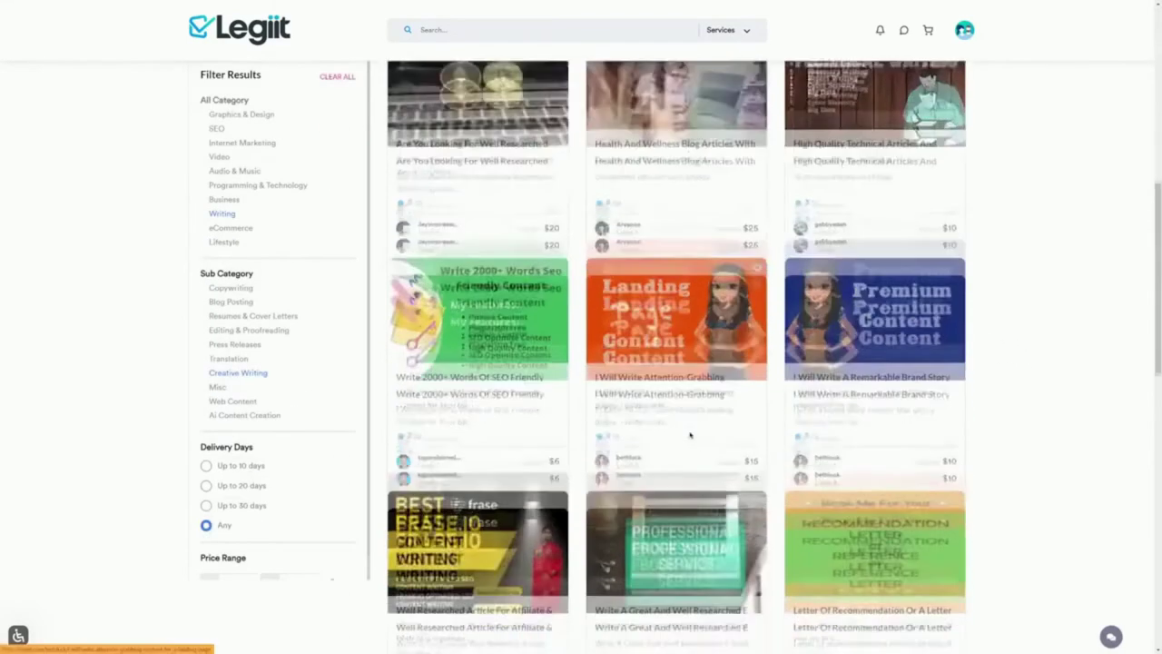
pyautogui.scroll(-7, 677, 363)
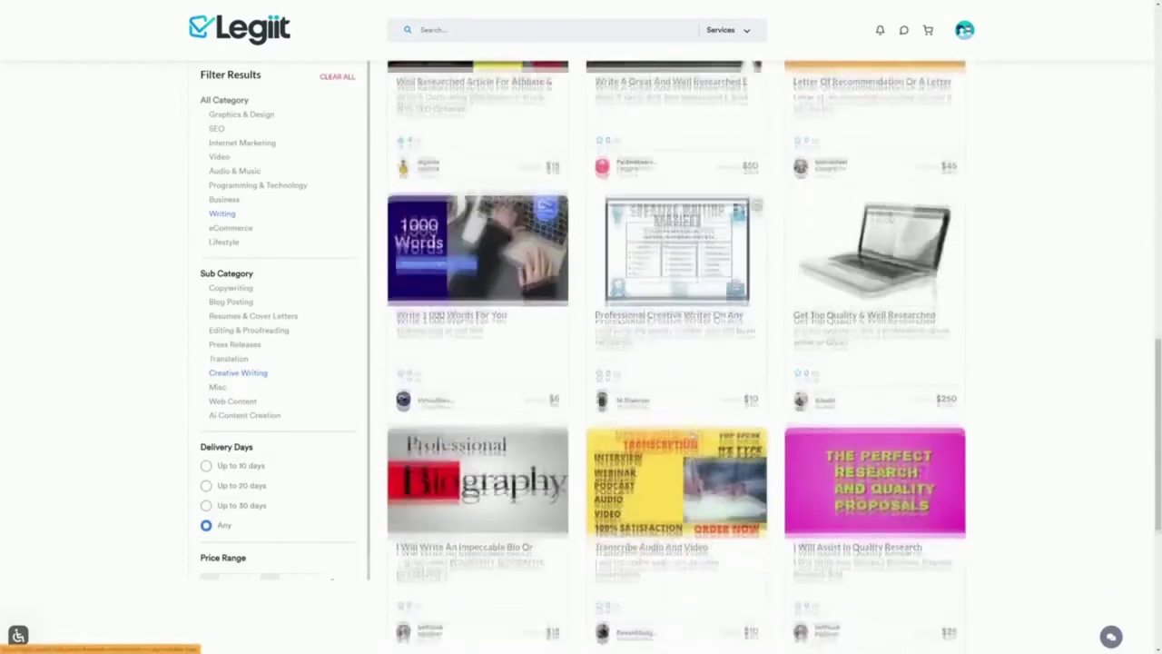
pyautogui.scroll(-1, 692, 435)
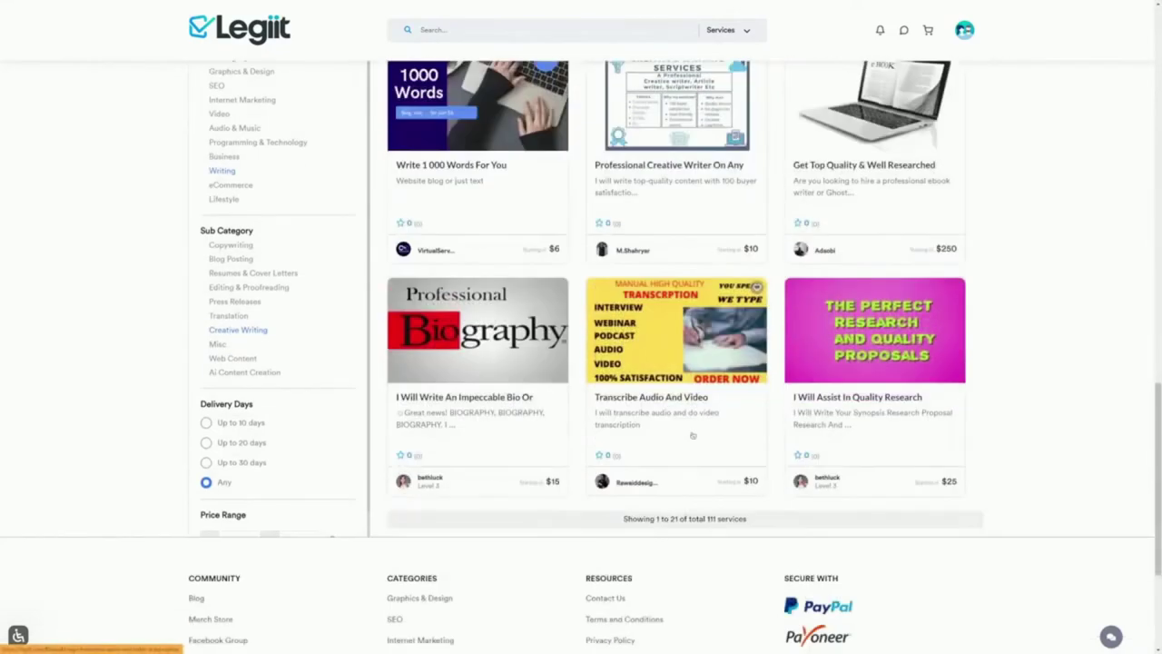
pyautogui.scroll(-5, 692, 436)
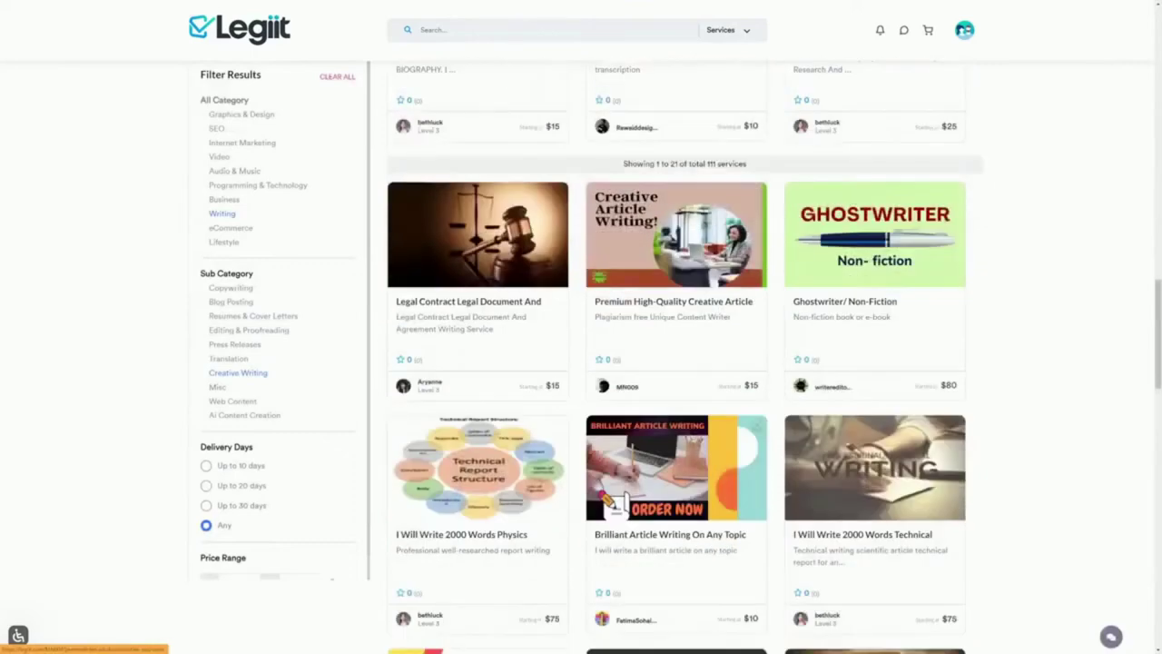
pyautogui.scroll(-2, 690, 477)
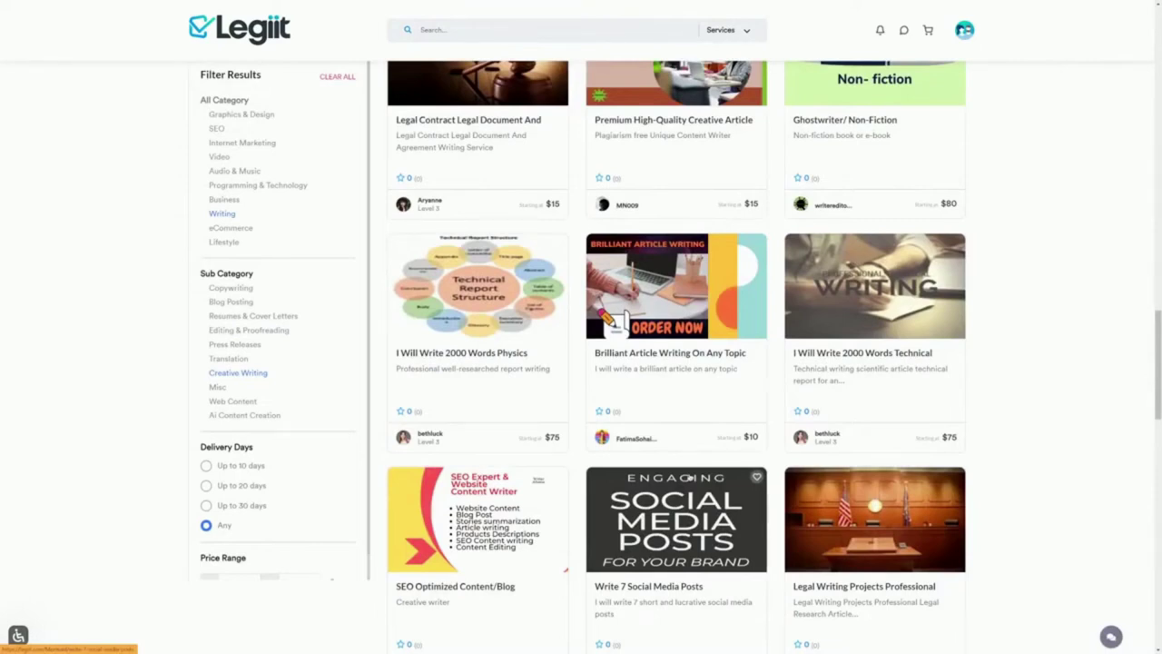
pyautogui.scroll(5, 920, 619)
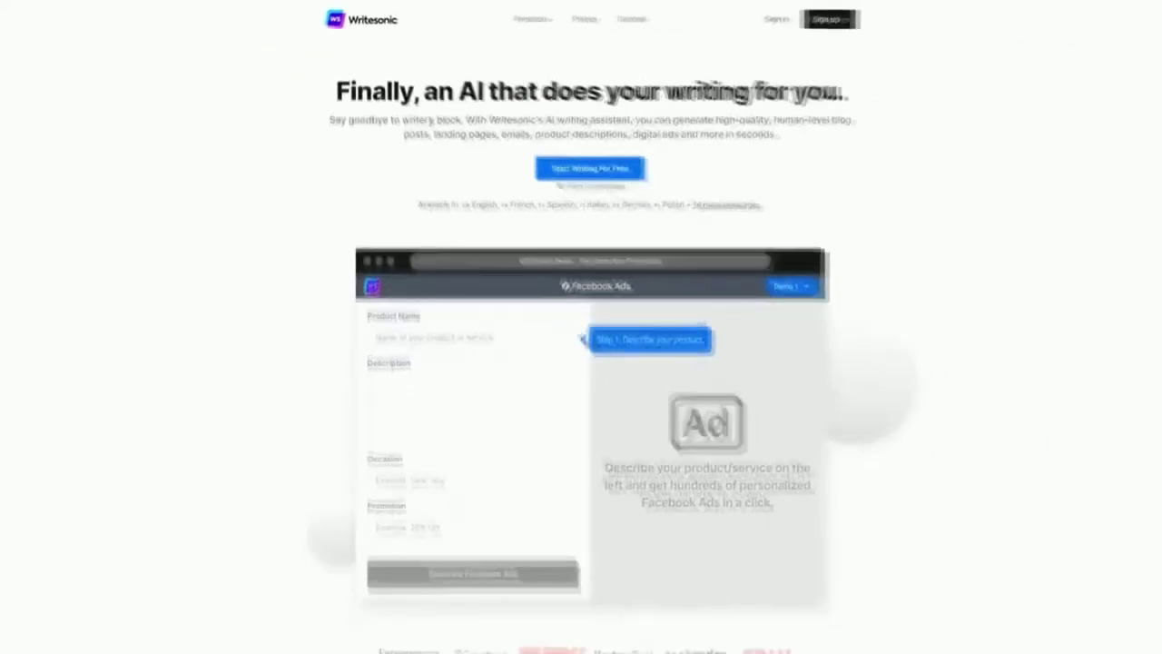
# - Switch to the Writesonic website and start writing for free from its home page
pyautogui.scroll(-2, 581, 363)
pyautogui.scroll(2, 581, 363)
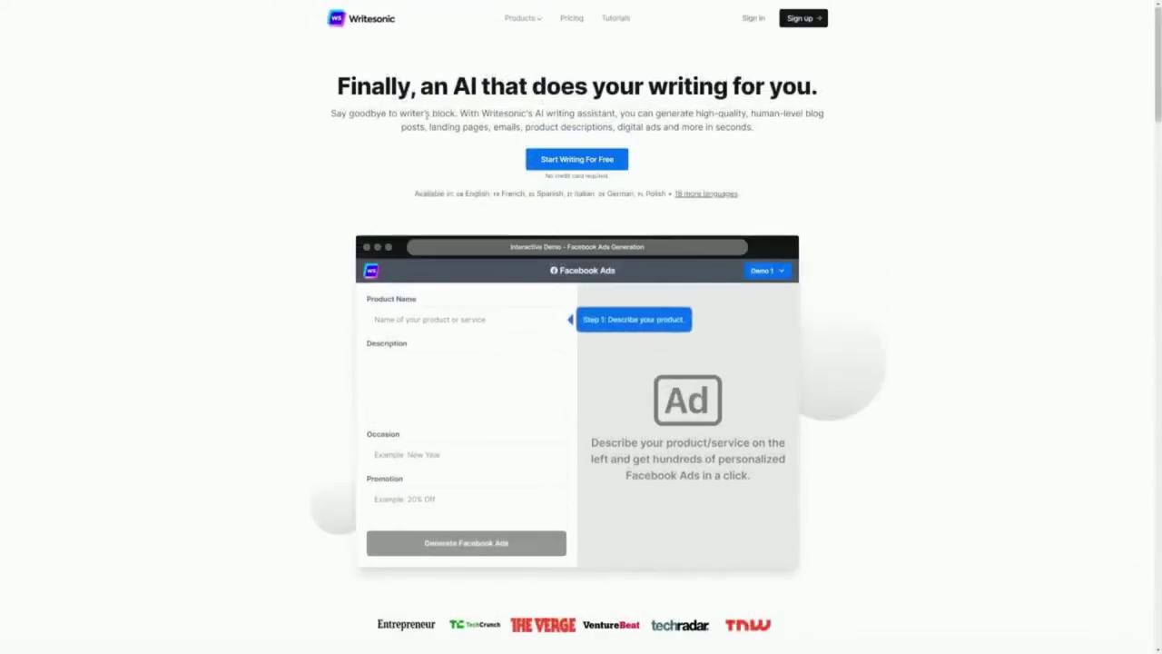
pyautogui.click(563, 166)
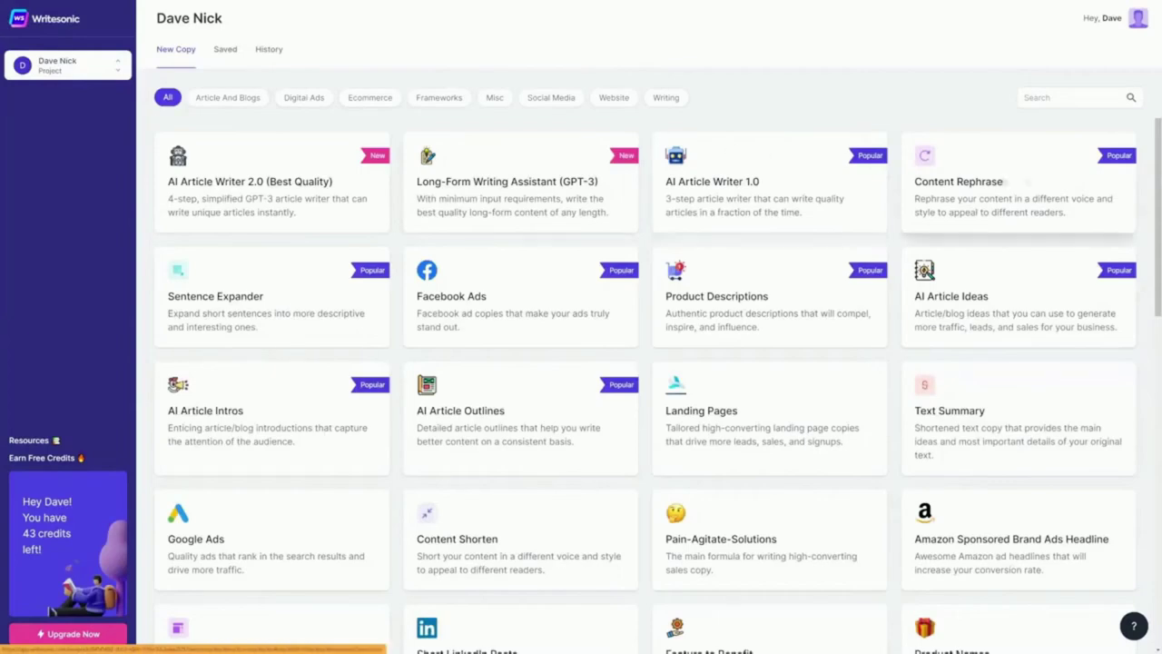
# - Look through all the copywriting templates available in the Writesonic project
pyautogui.scroll(-2, 606, 171)
pyautogui.scroll(-5, 786, 263)
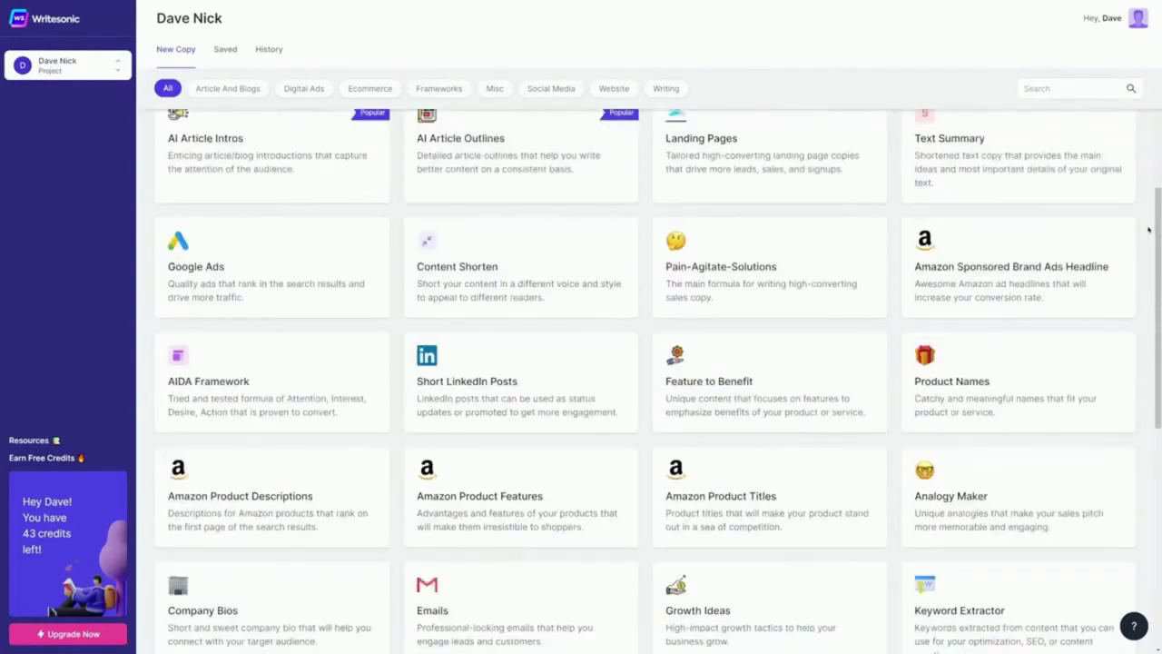
pyautogui.scroll(-1, 772, 264)
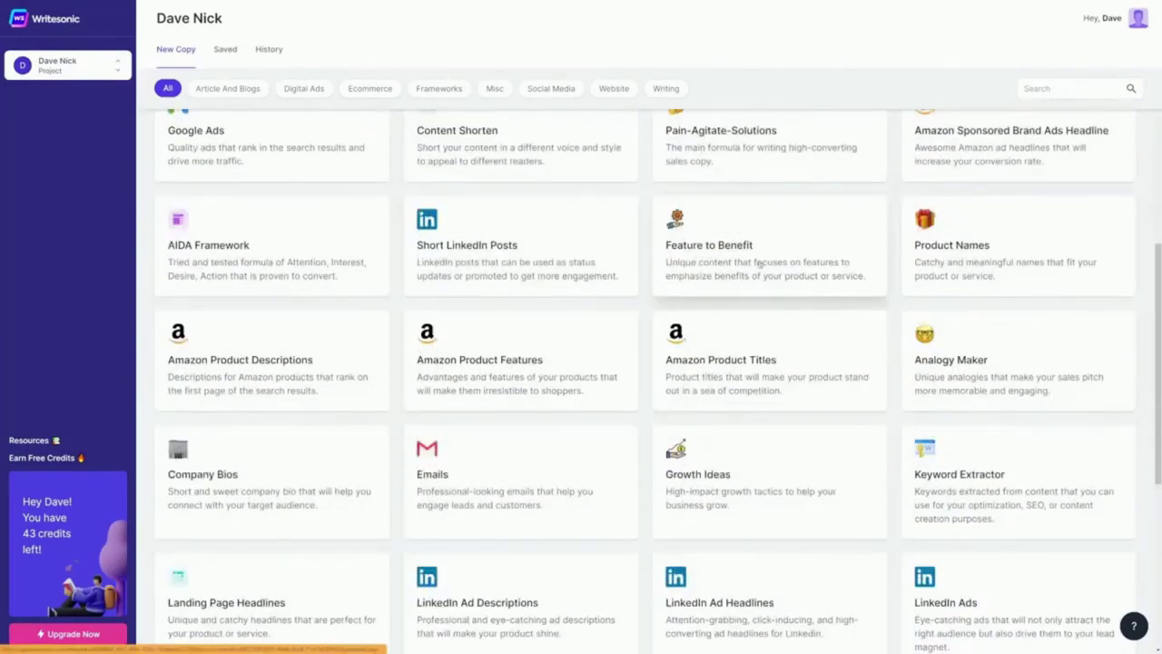
pyautogui.scroll(-2, 759, 263)
pyautogui.scroll(-2, 759, 265)
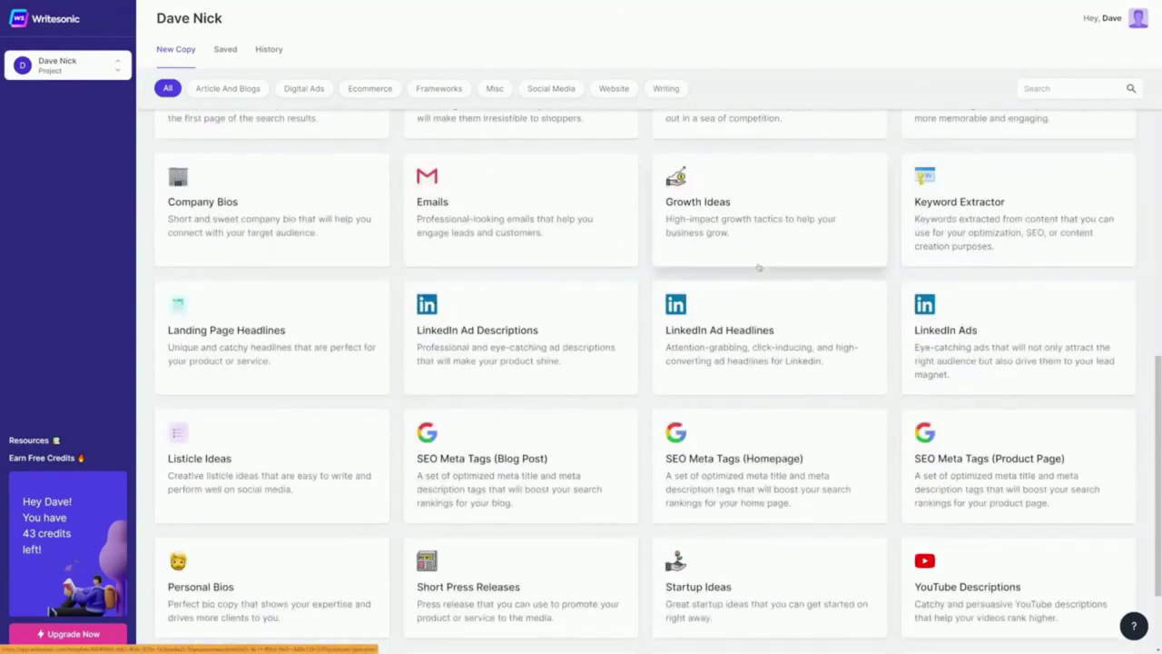
pyautogui.scroll(-2, 759, 266)
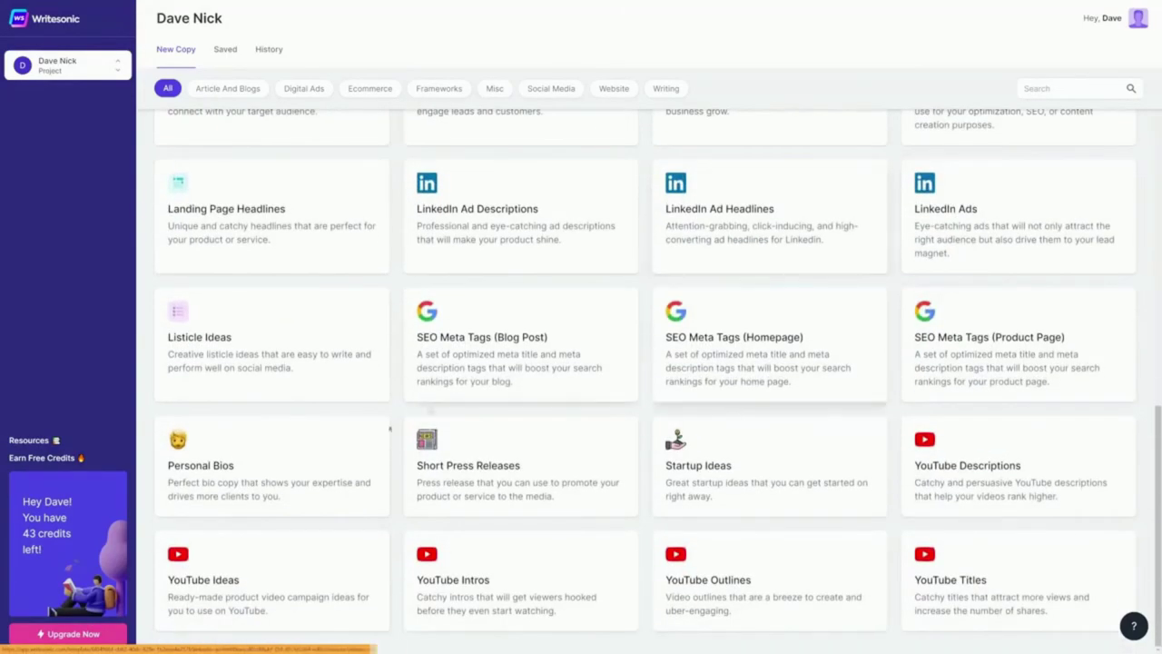
pyautogui.scroll(1, 977, 521)
pyautogui.scroll(12, 976, 521)
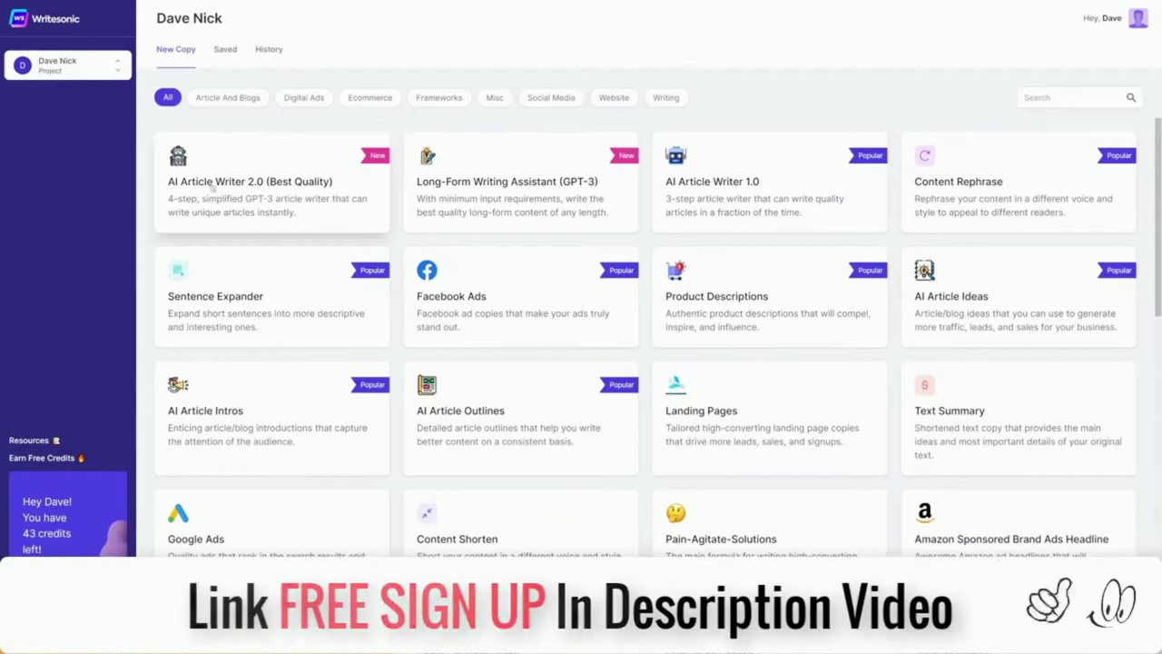
# - Generate article ideas with AI Article Writer 2.0 for the topic "How To Lose Weight In 5 Steps"
pyautogui.click(234, 211)
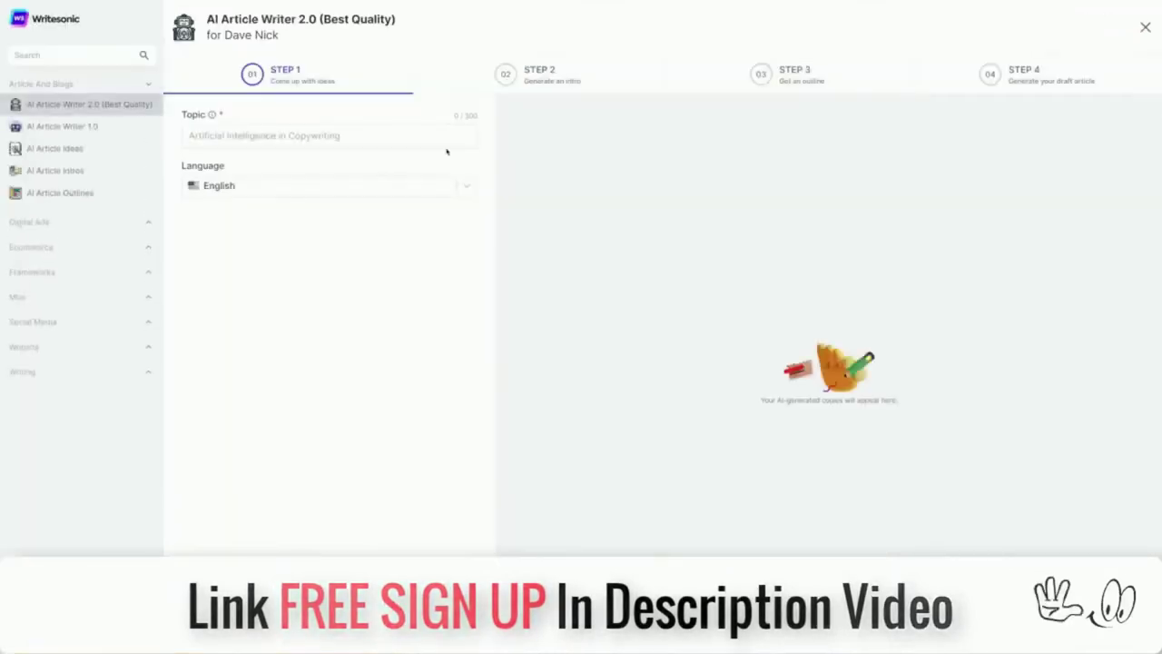
pyautogui.click(358, 132)
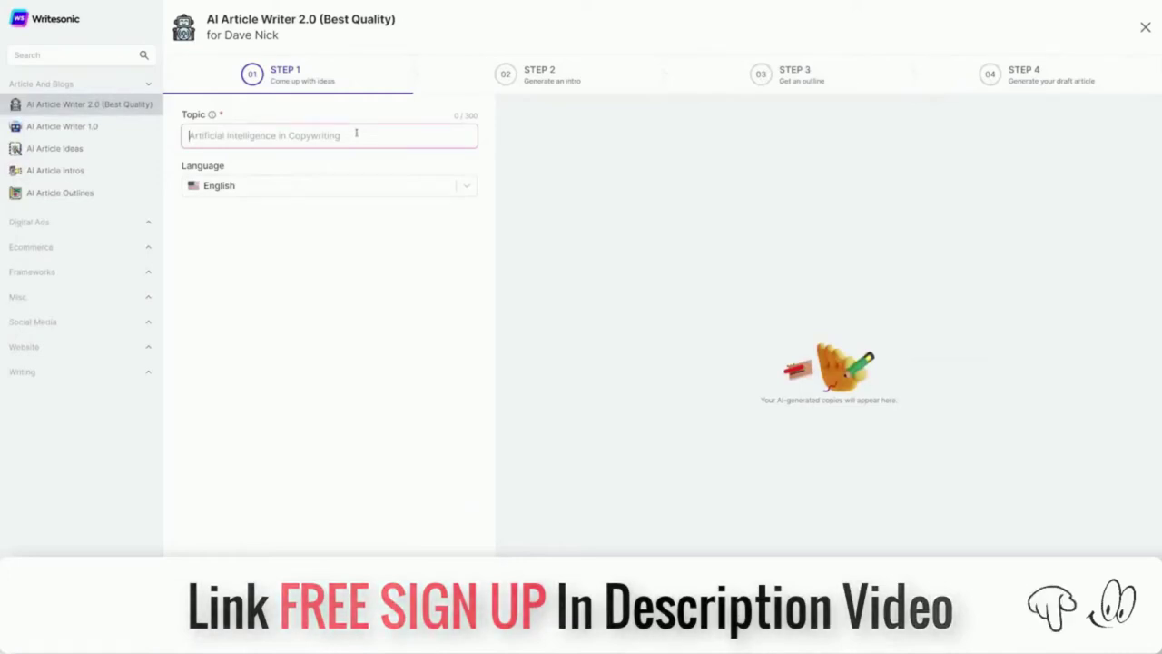
pyautogui.write('H')
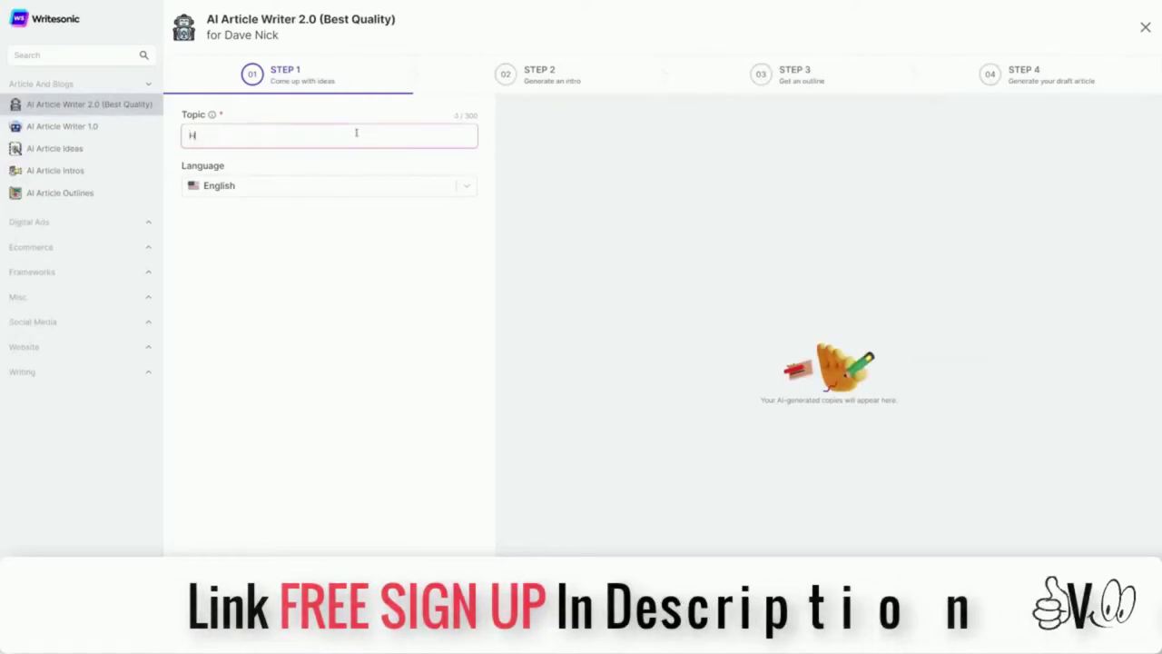
pyautogui.write('ow To Lose Weight In')
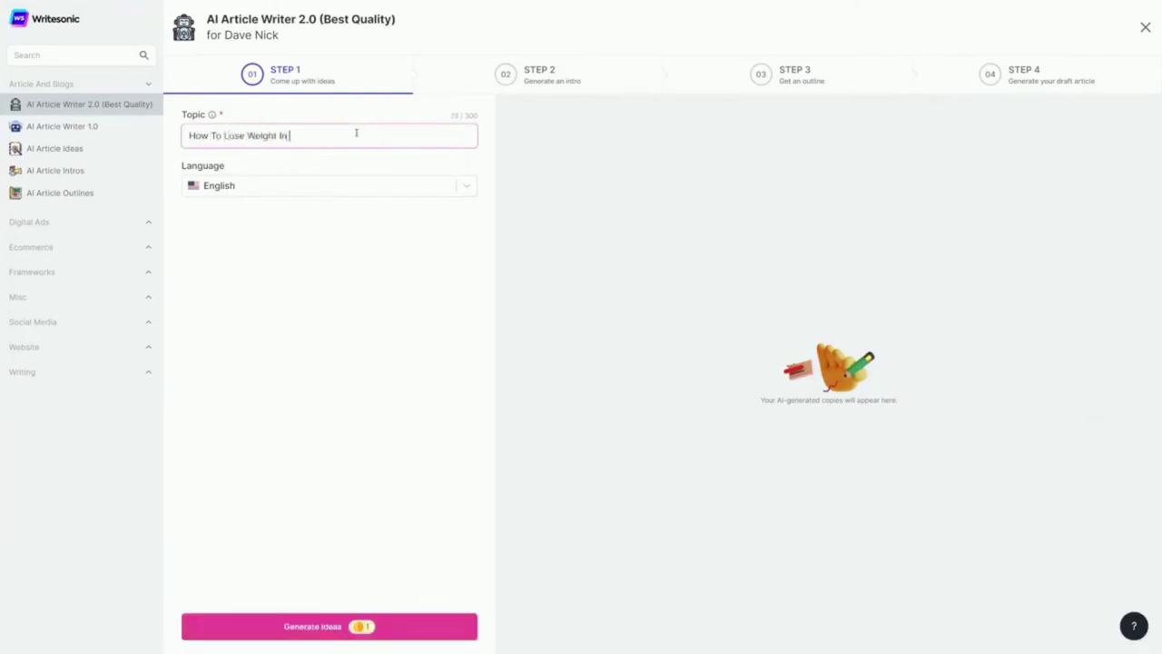
pyautogui.write(' 5 Steps')
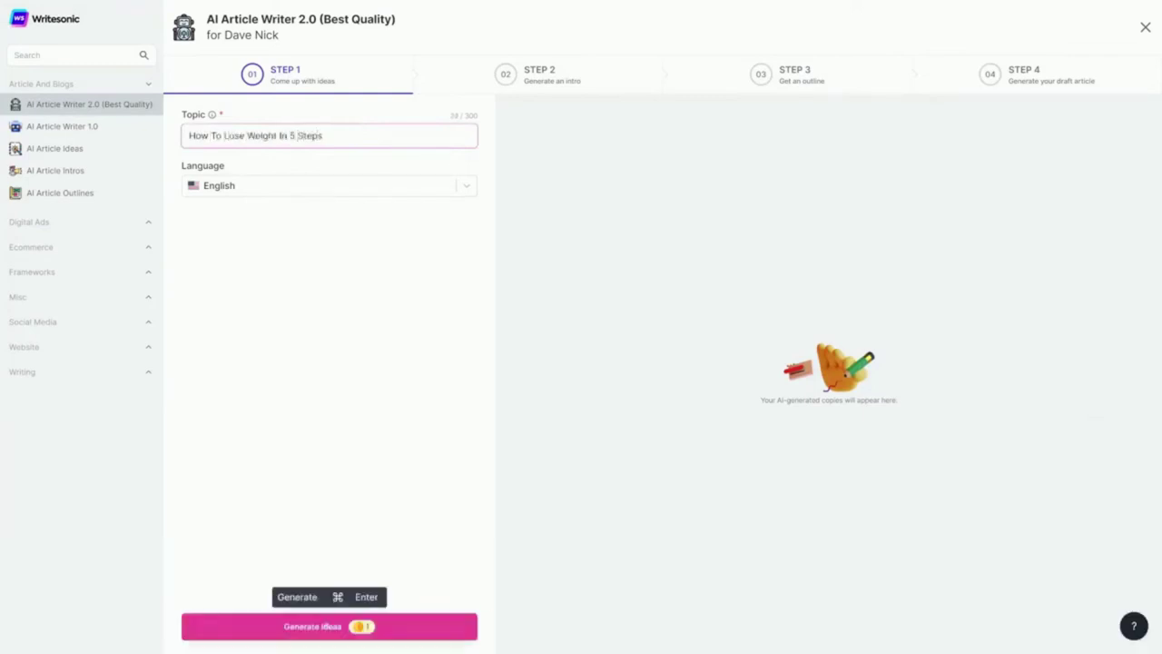
pyautogui.click(324, 620)
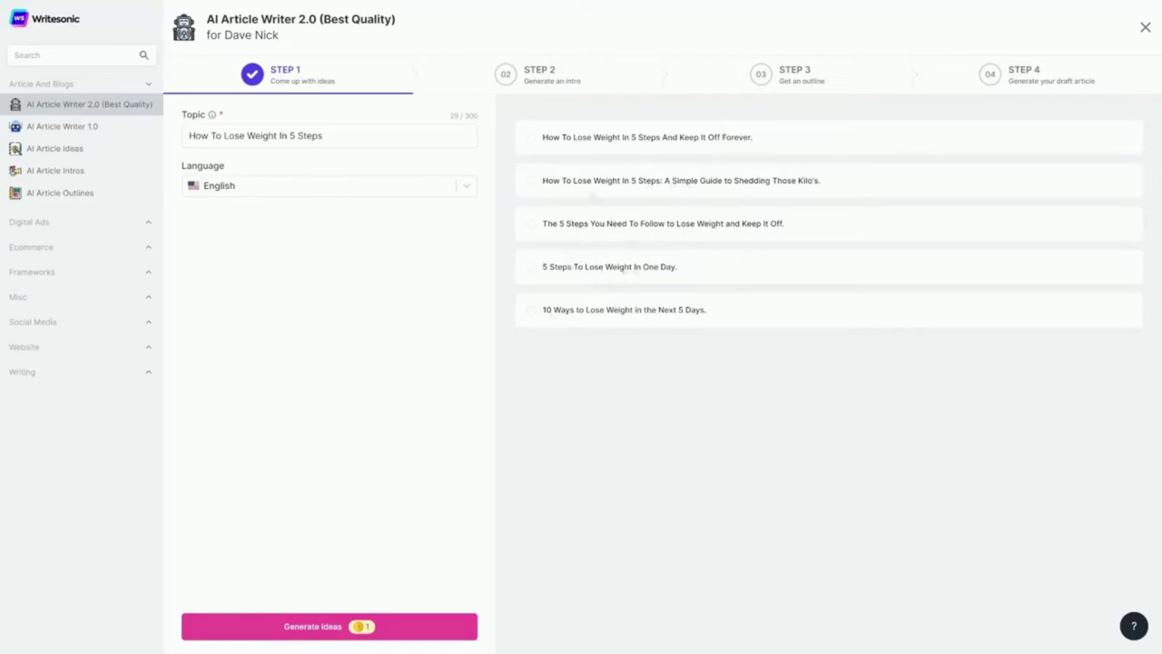
# - Choose the idea "How To Lose Weight In 5 Steps And Keep It Off Forever." as the title and generate intros for it
pyautogui.click(532, 140)
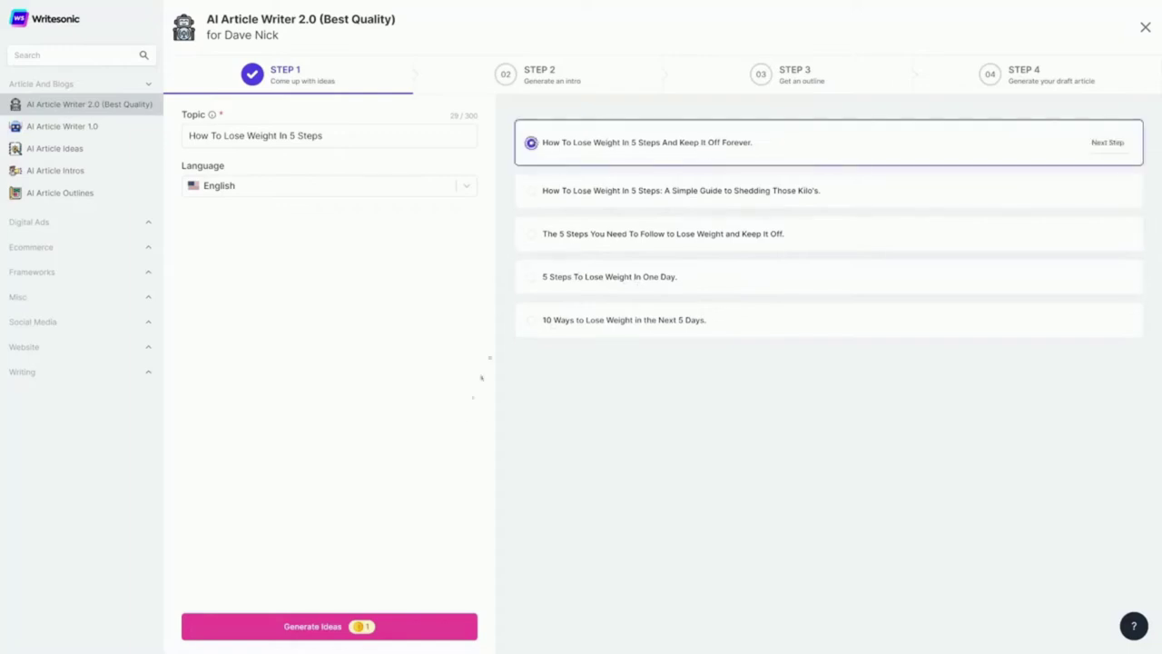
pyautogui.click(1105, 145)
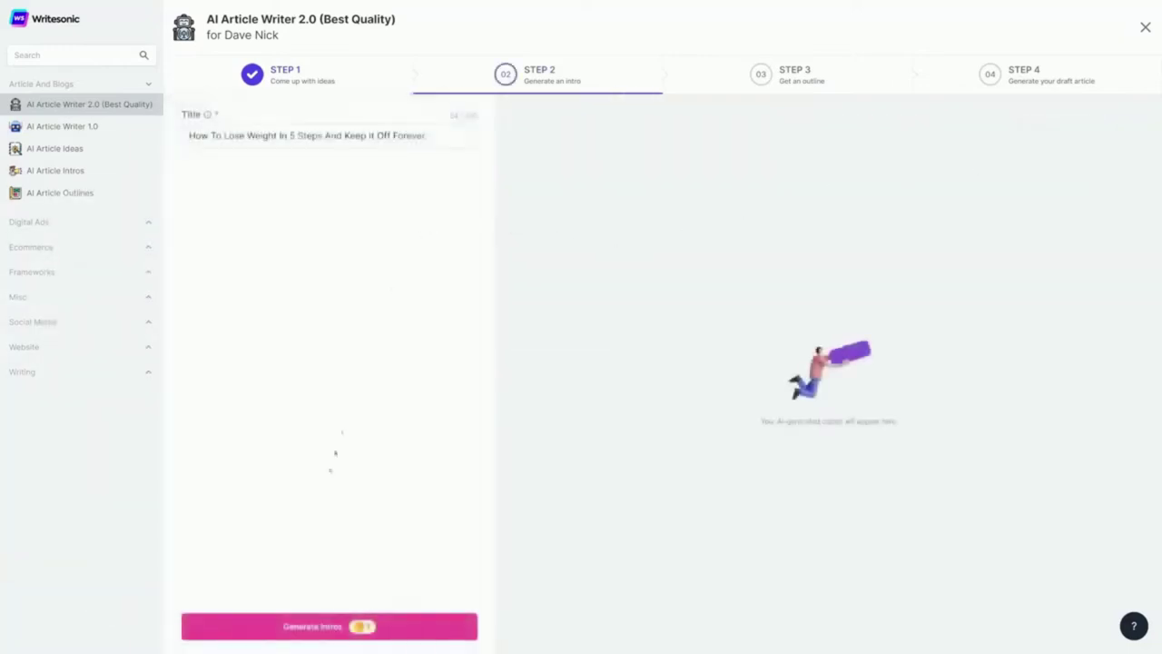
pyautogui.click(295, 625)
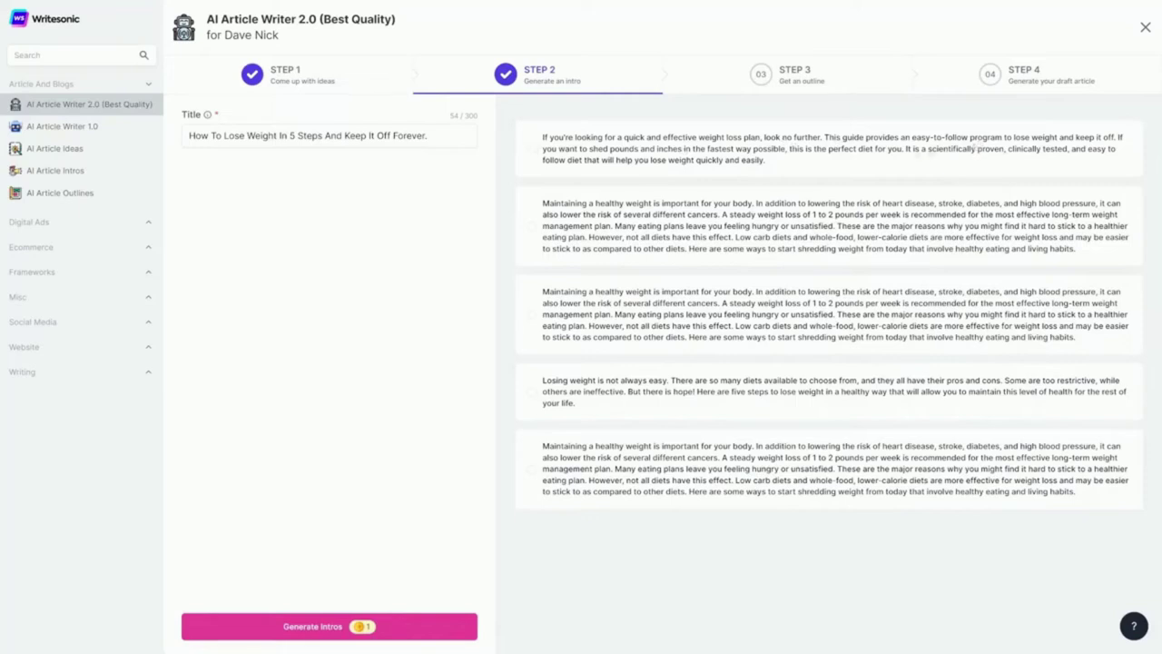
# - Choose the intro beginning "If you're looking for a quick and effective weight loss plan" and generate outlines from it
pyautogui.click(532, 151)
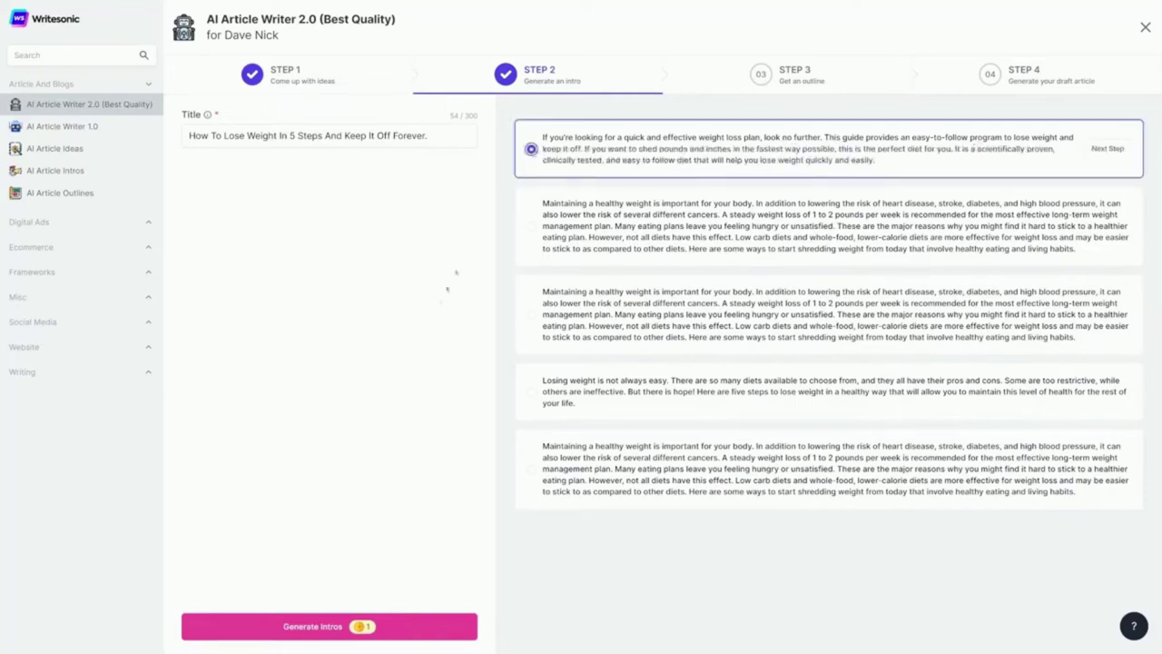
pyautogui.click(1107, 149)
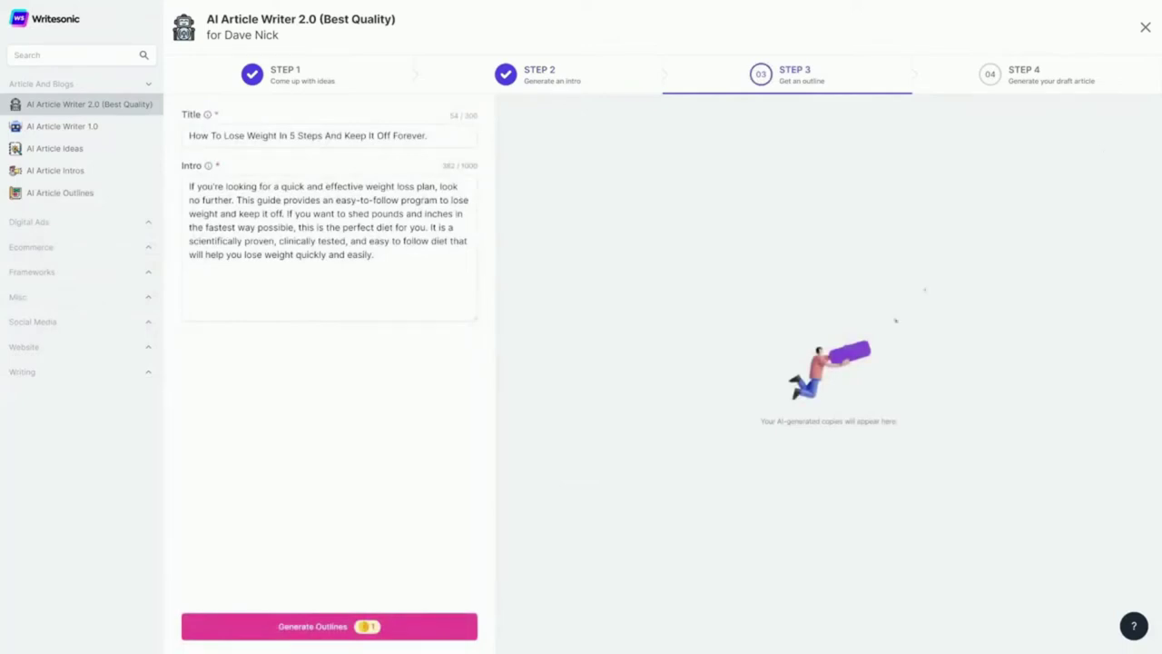
pyautogui.click(328, 626)
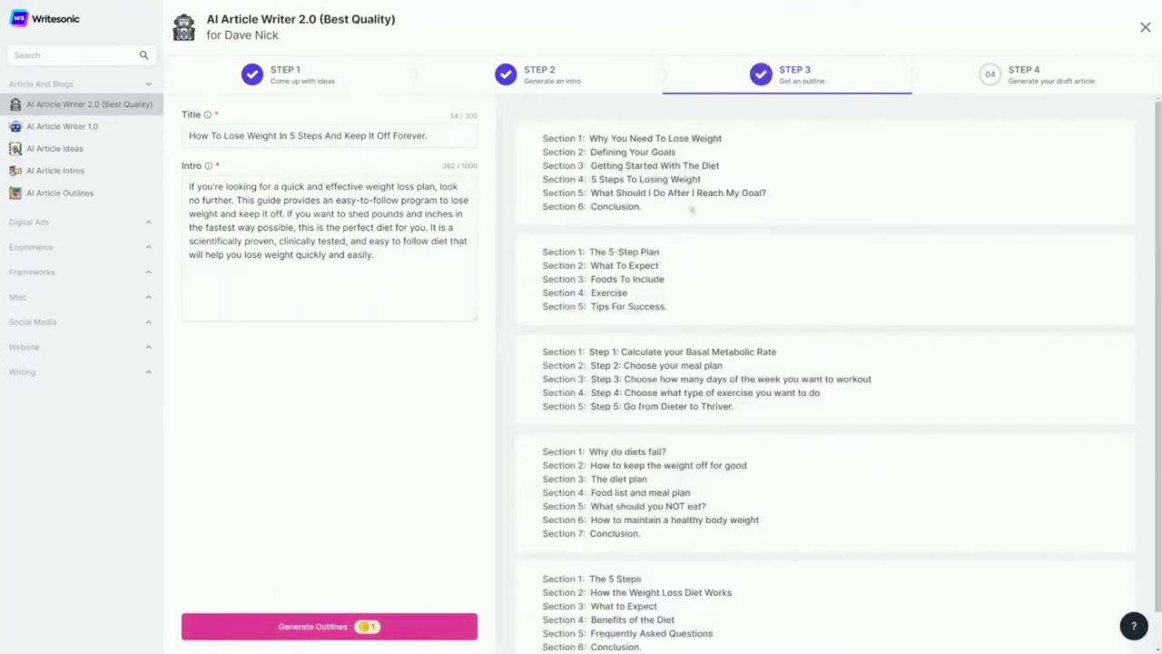
# - Choose the six-section outline starting with "Why You Need To Lose Weight" and generate the draft article
pyautogui.click(532, 174)
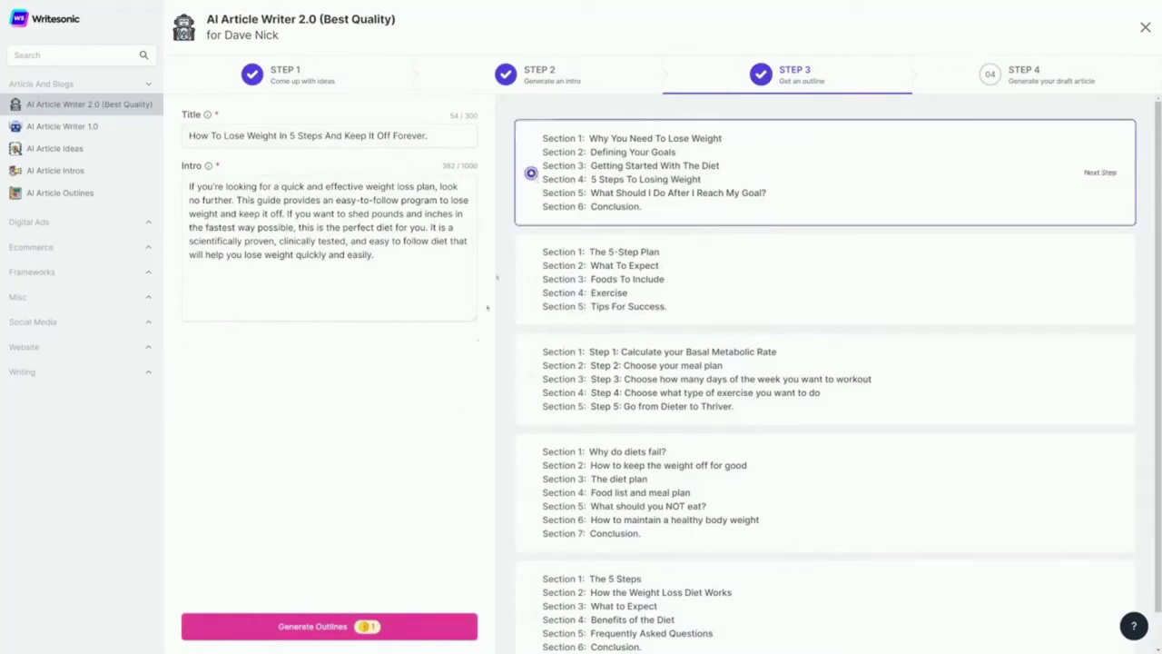
pyautogui.click(1099, 172)
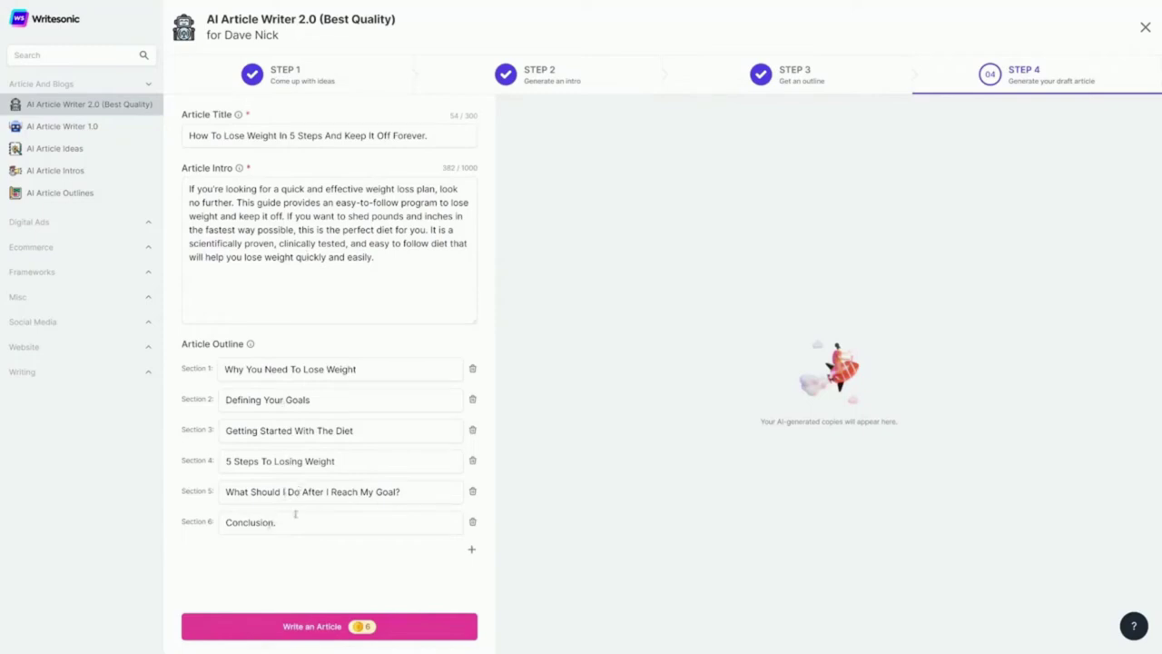
pyautogui.click(301, 626)
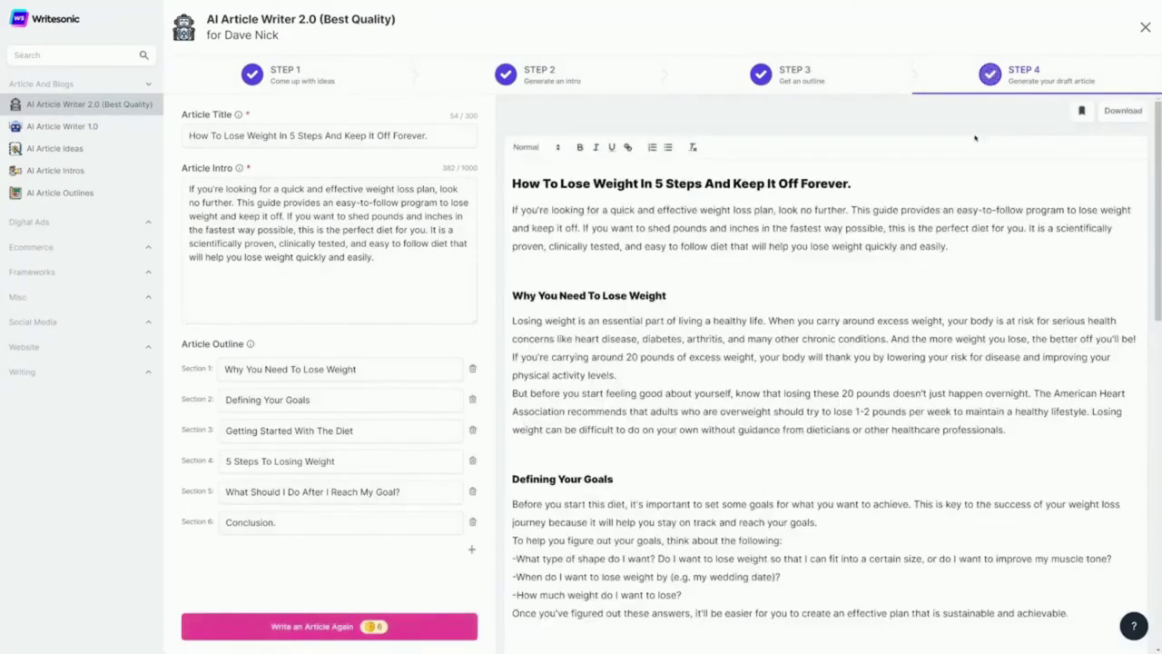
# - Read through the generated weight-loss article from its introduction to the conclusion
pyautogui.scroll(-6, 696, 227)
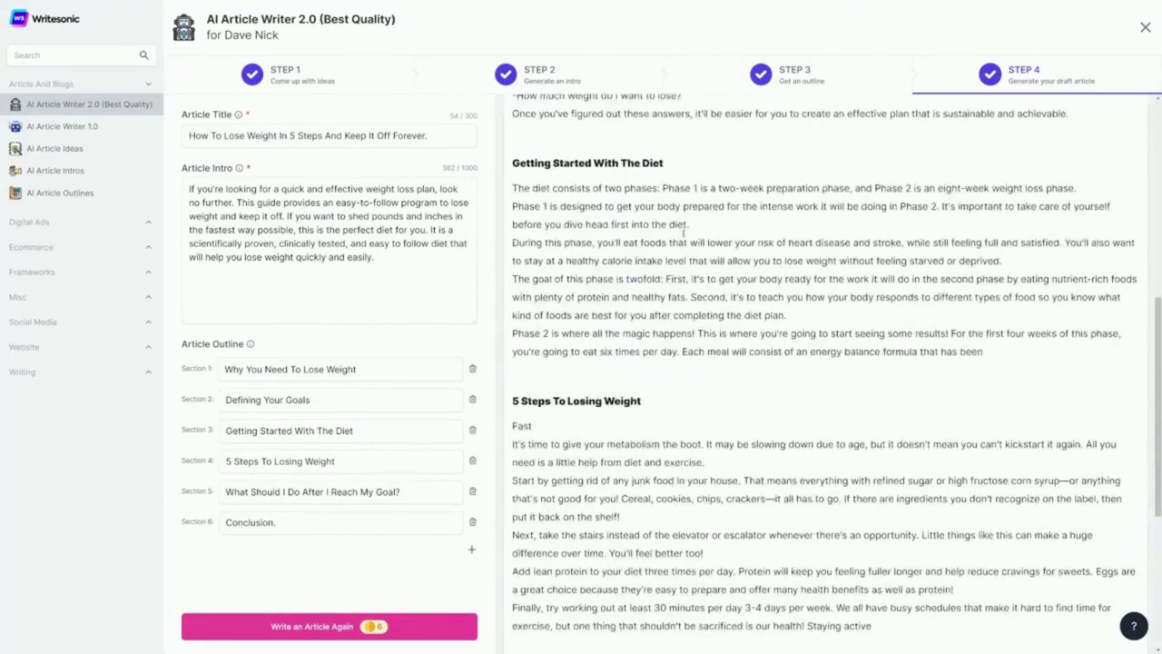
pyautogui.scroll(-4, 683, 233)
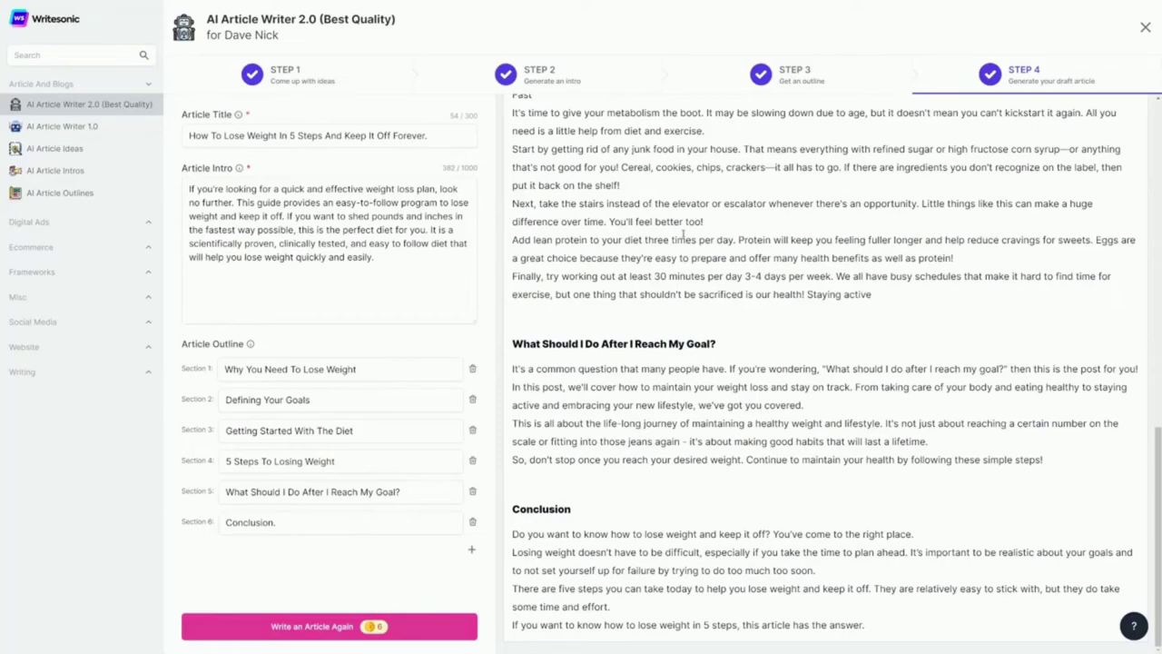
pyautogui.scroll(20, 683, 234)
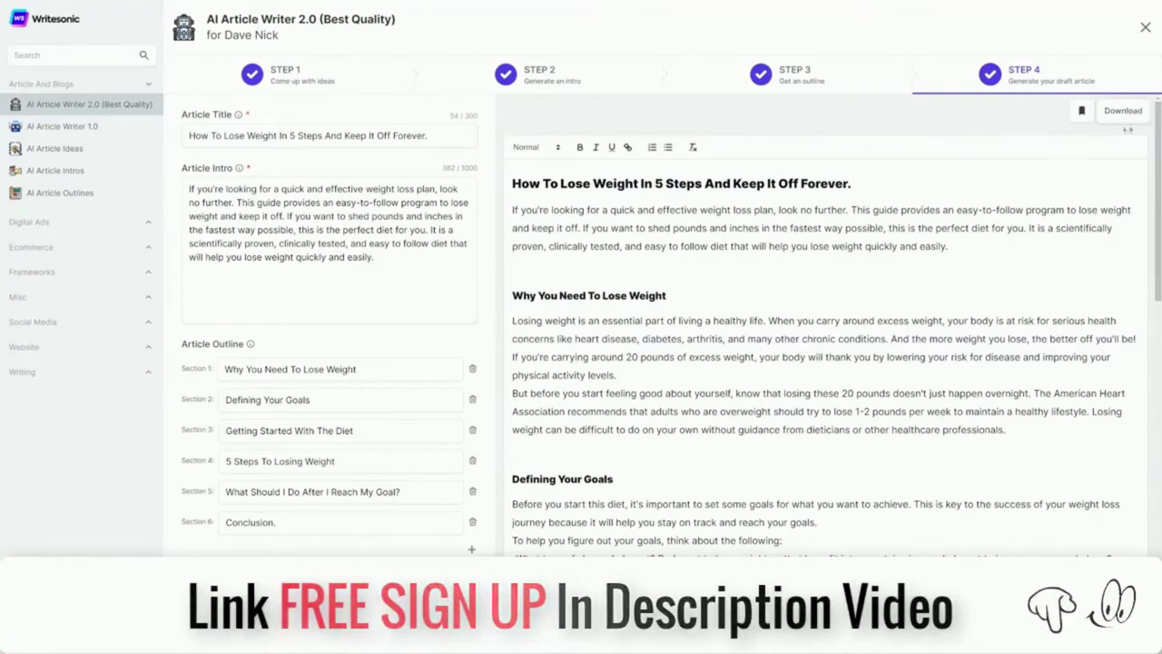
# - Download the finished weight-loss article draft from the article writer
pyautogui.click(1123, 110)
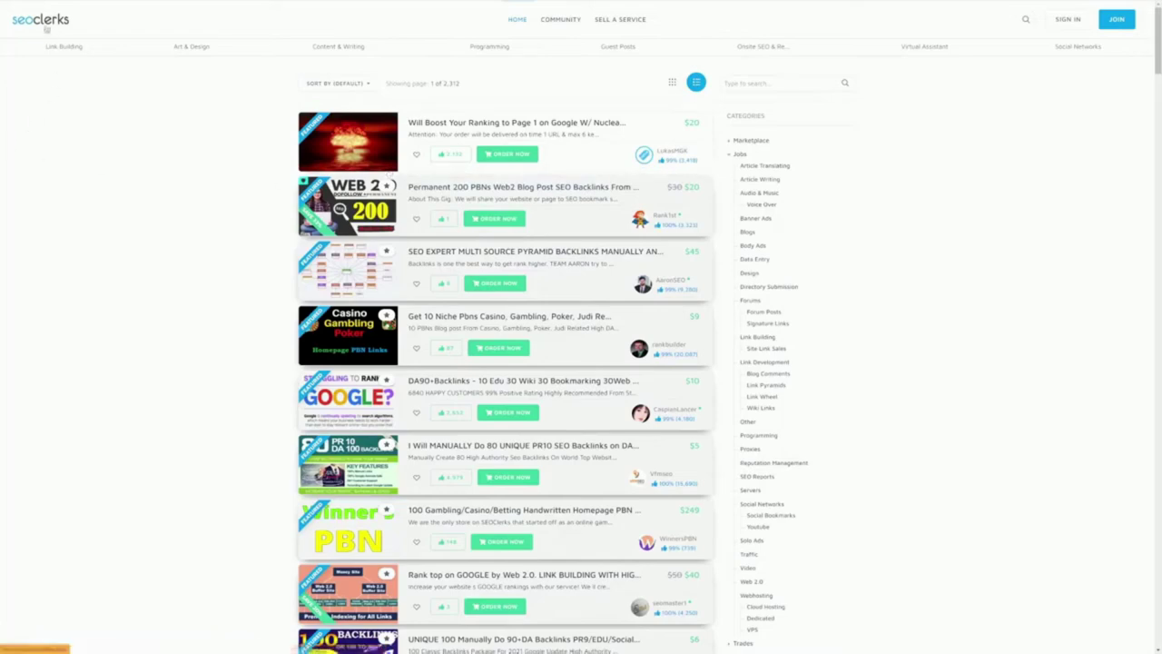
# - Switch to the SEOClerks site and look through the job requests in the Article Writing category under Jobs
pyautogui.scroll(-5, 34, 176)
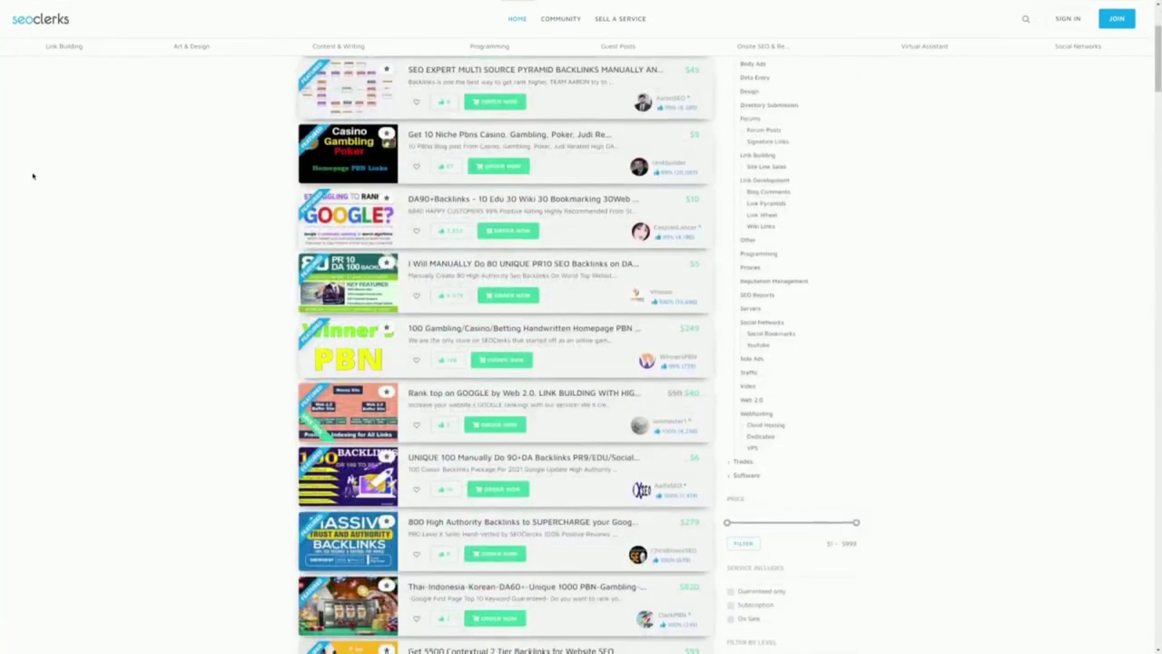
pyautogui.scroll(3, 32, 175)
pyautogui.scroll(2, 33, 173)
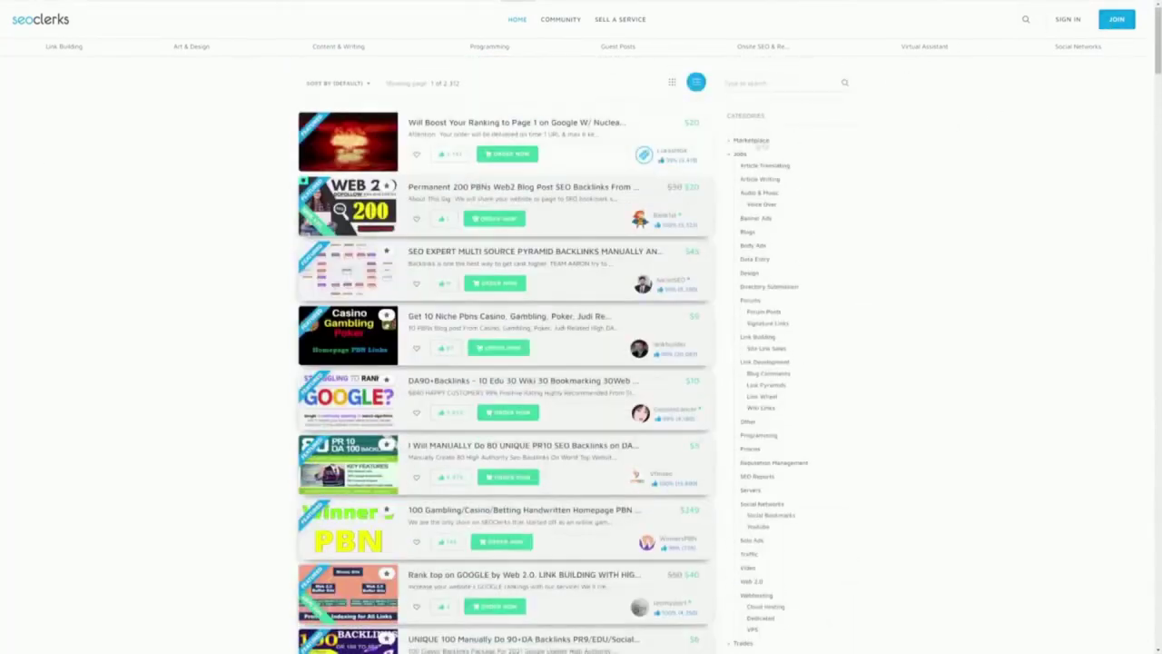
pyautogui.click(740, 154)
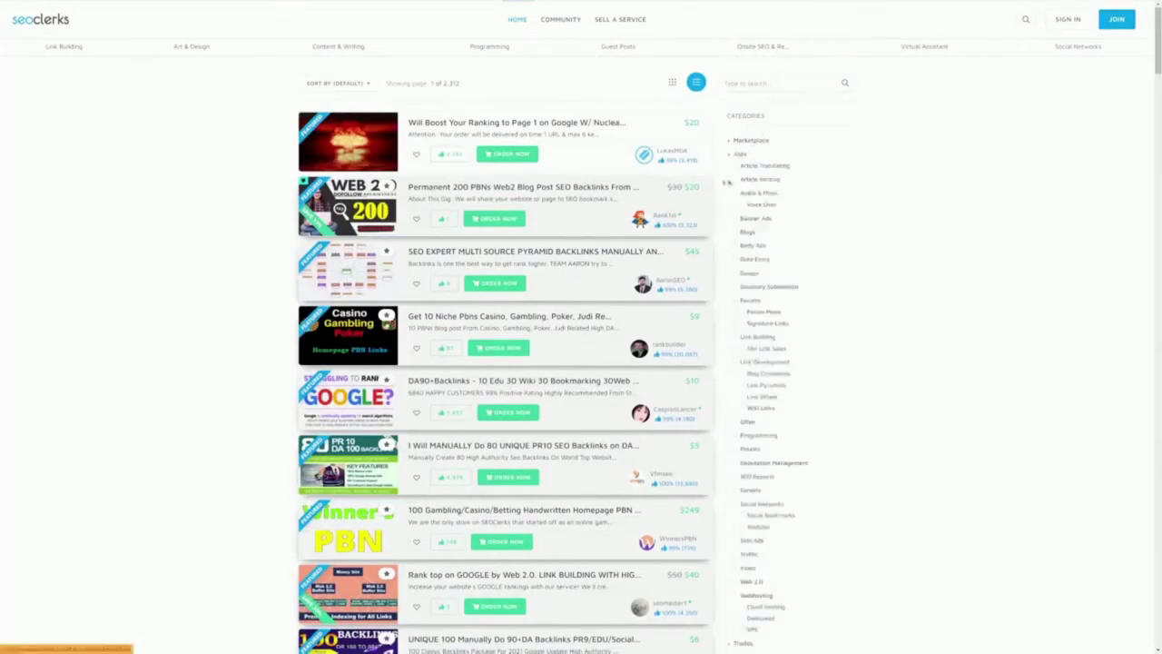
pyautogui.click(761, 180)
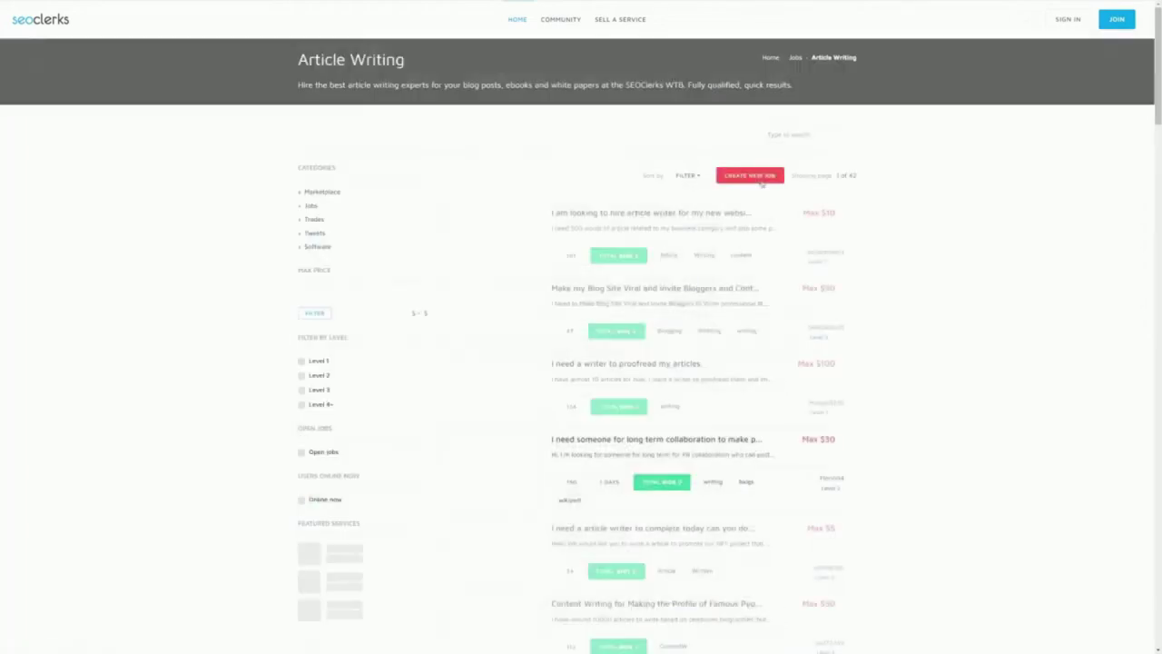
pyautogui.scroll(-3, 679, 212)
pyautogui.scroll(-3, 679, 212)
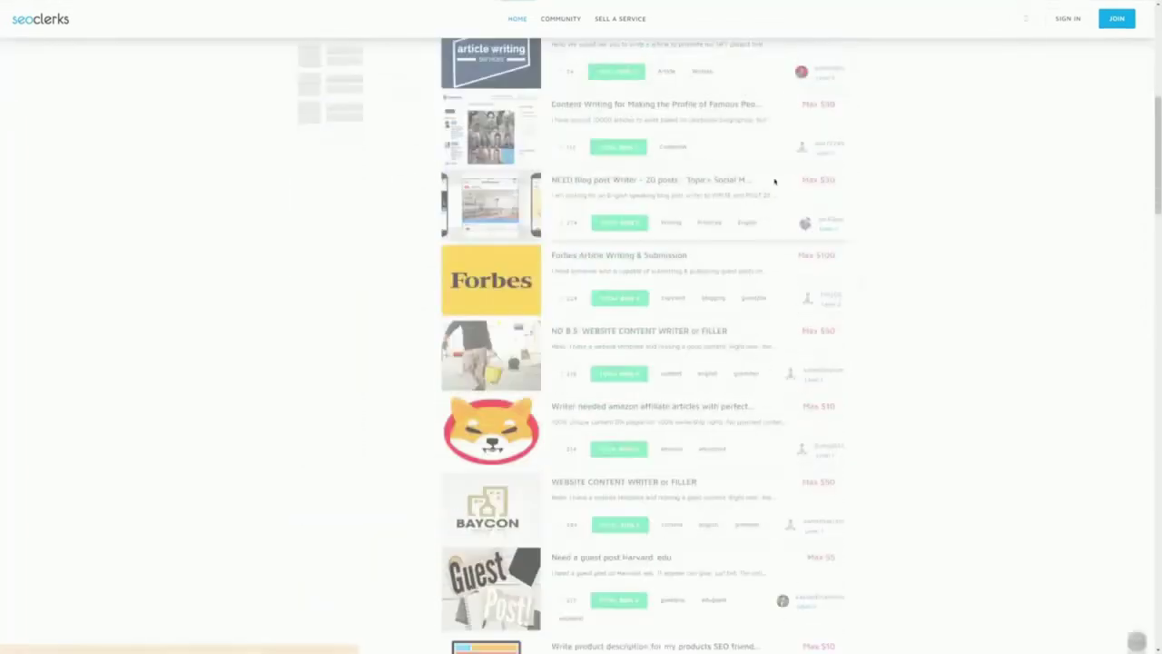
# - Return to the SEOClerks home page and view the Article Writing services under the marketplace's Content & Writing category
pyautogui.click(68, 34)
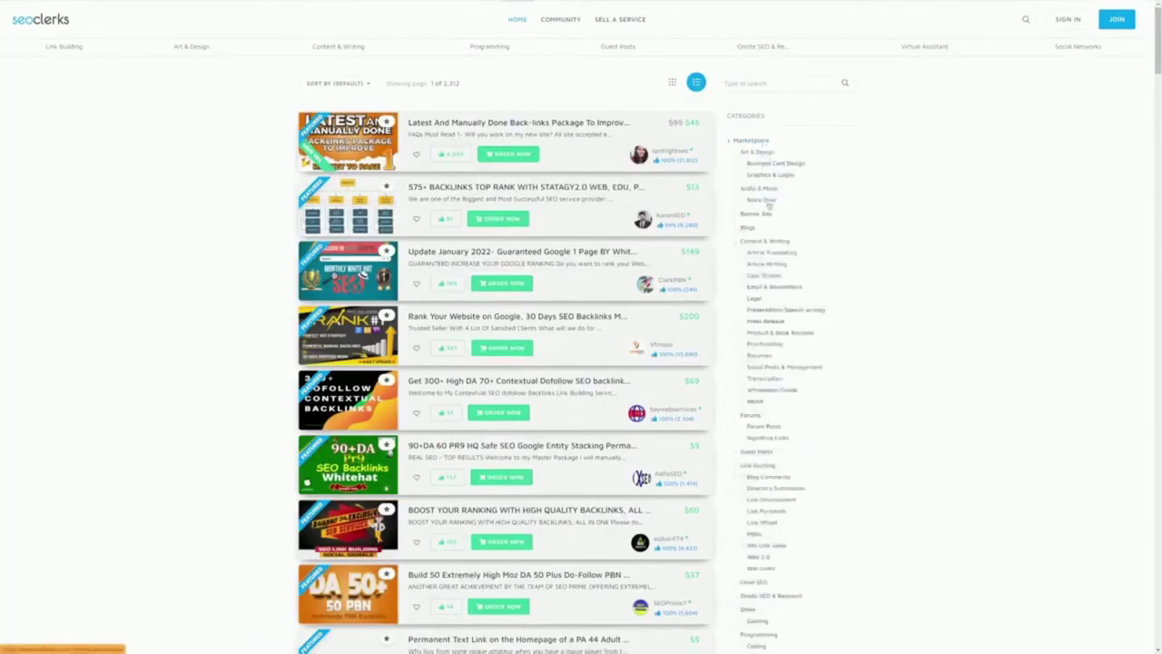
pyautogui.click(771, 264)
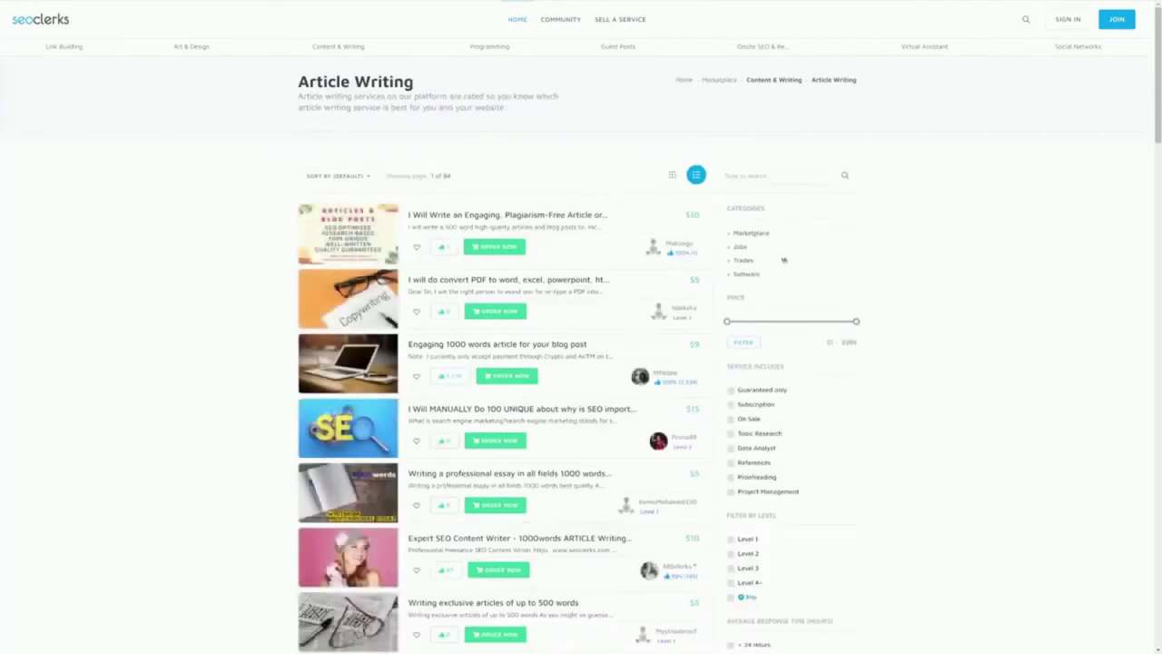
pyautogui.scroll(-1, 481, 154)
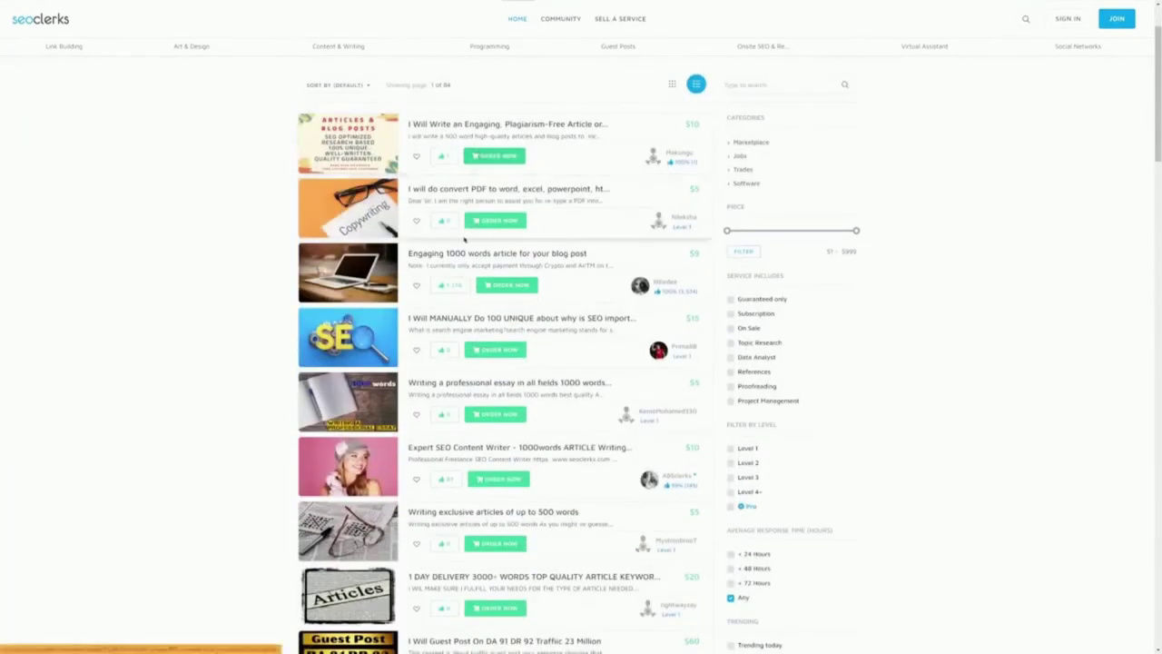